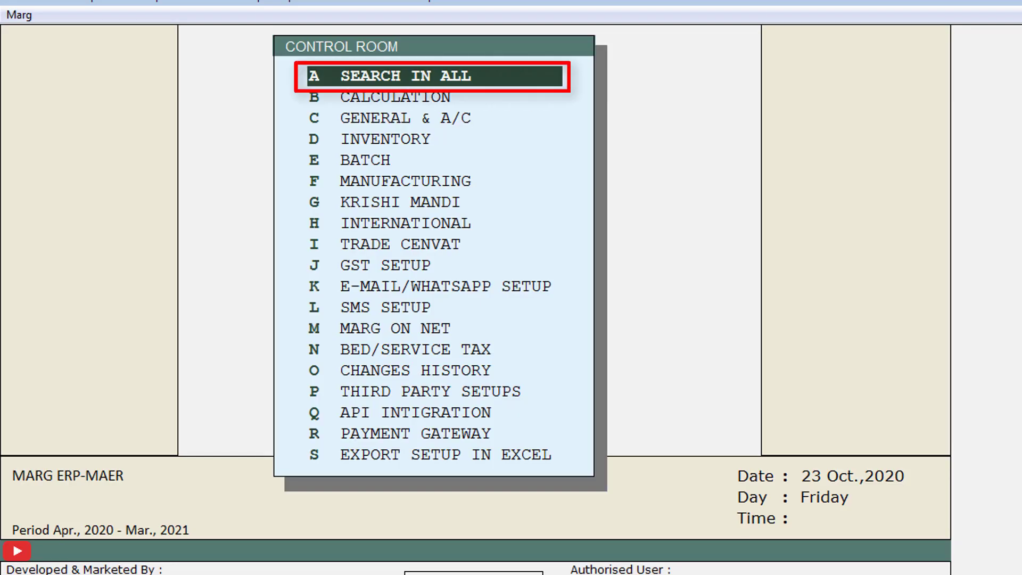
Search all control room options anywhere for CASHIER
key(Return)
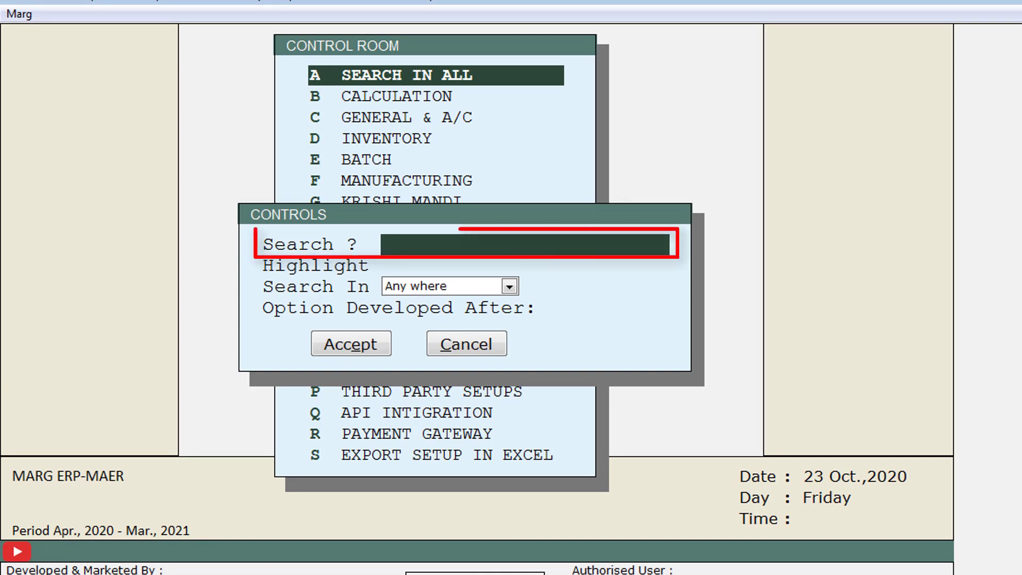
text(CASHIER)
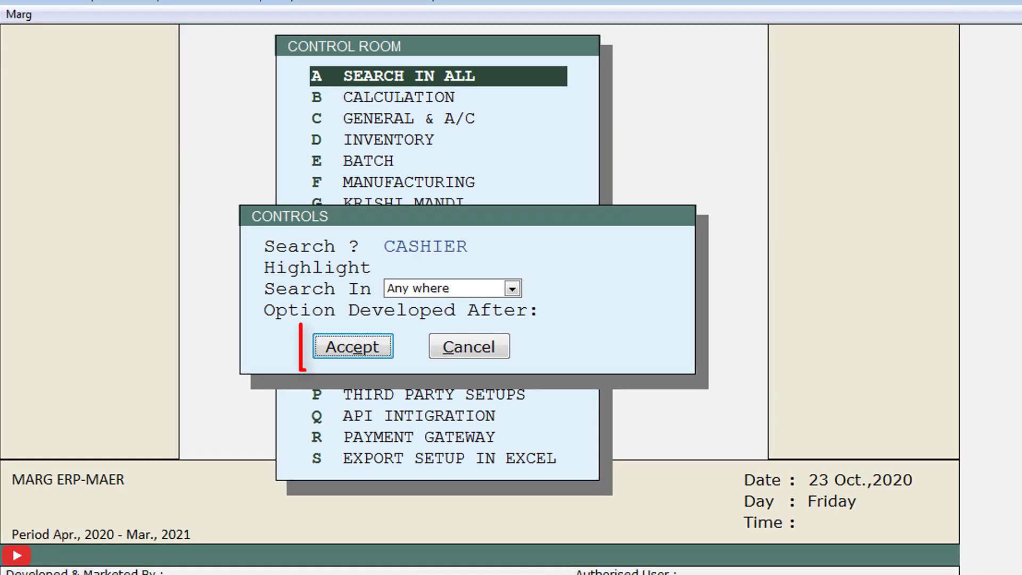
key(Return)
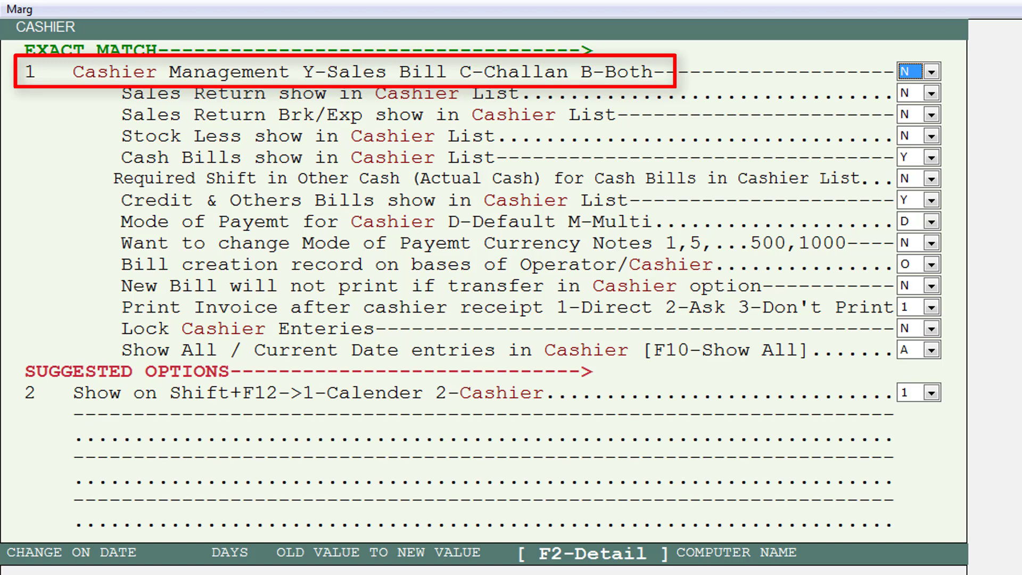
Set Cashier Management to B for both sales bills and challans, go through the remaining cashier options, and save the changes
key(alt+Down)
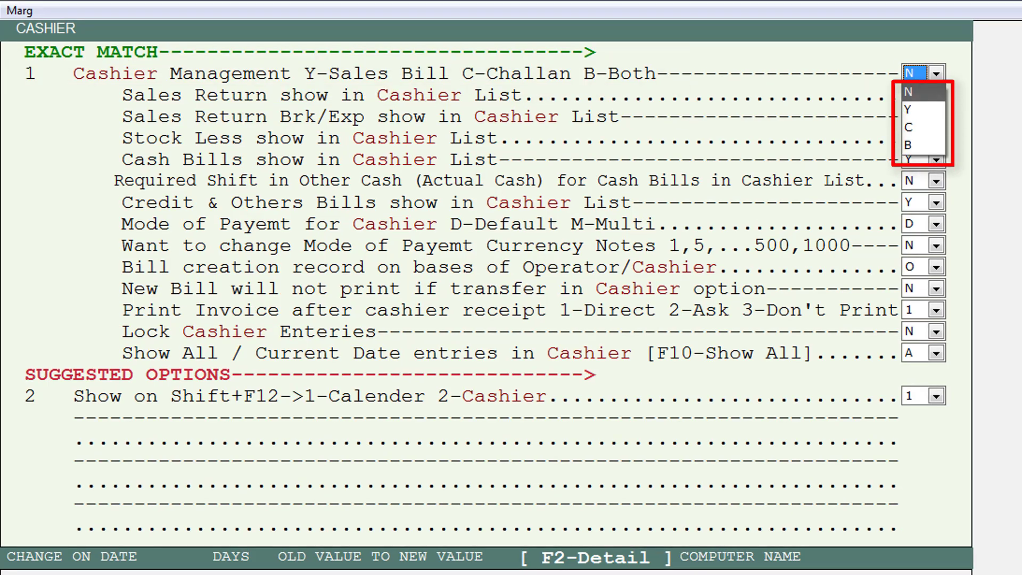
key(b)
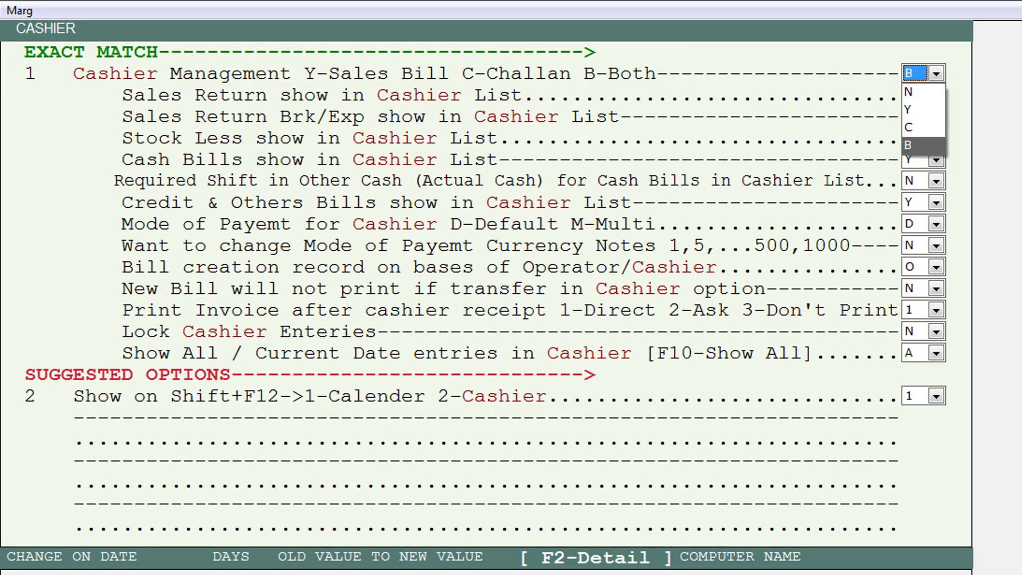
key(Return)
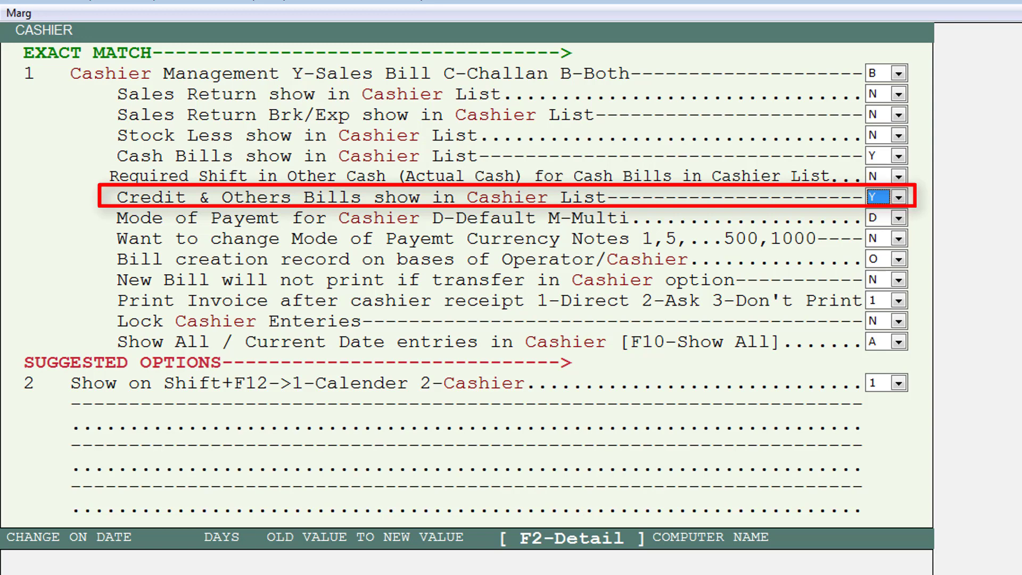
key(Return)
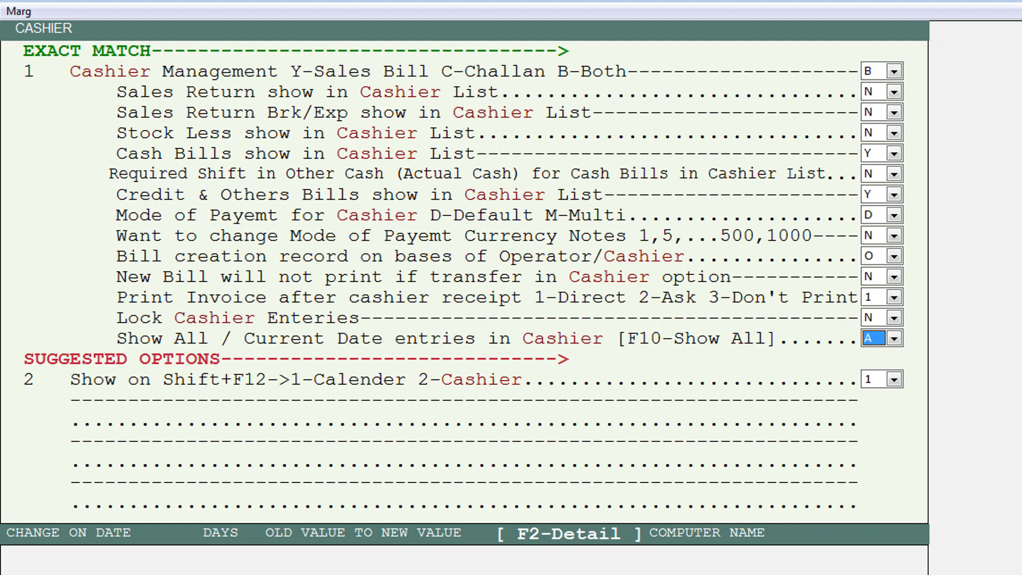
key(Escape)
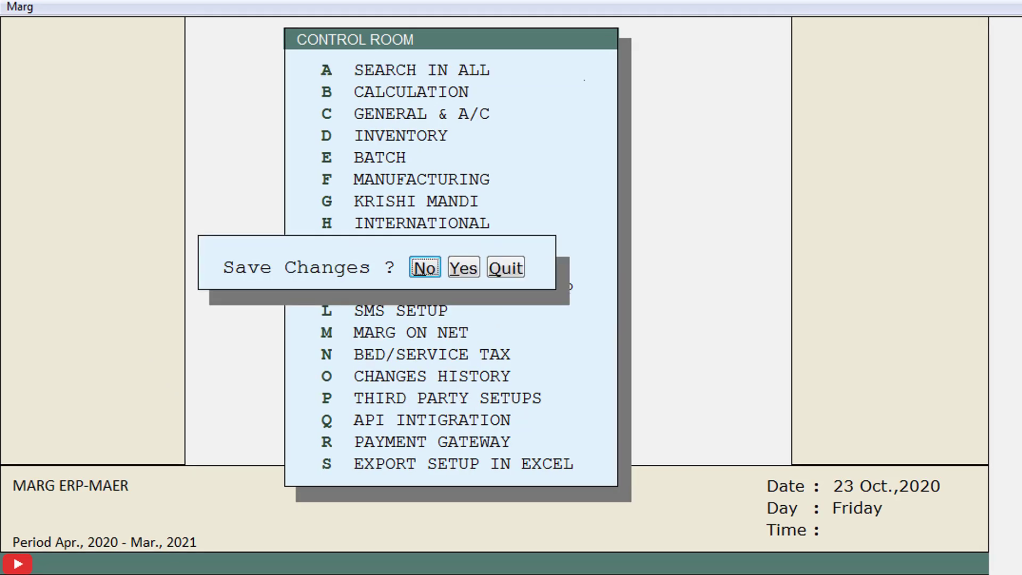
key(Right)
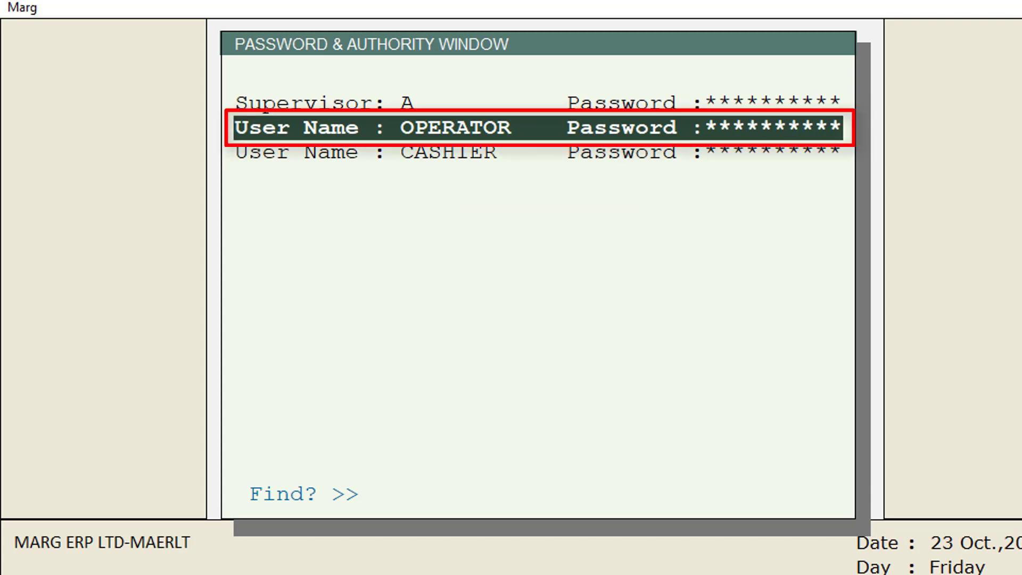
Open the powers of the OPERATOR user and search all of them for CASHIER
key(Return)
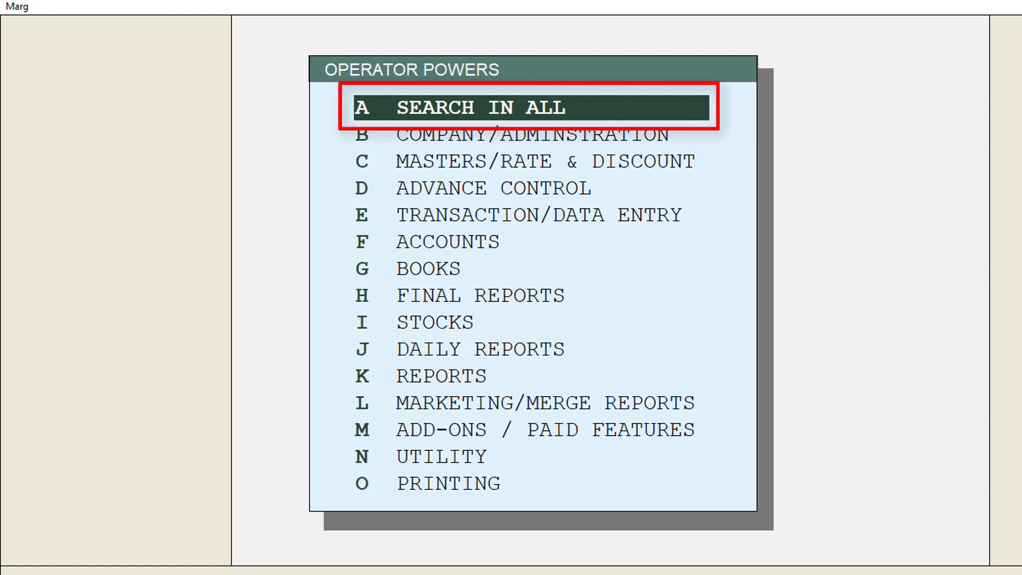
key(Return)
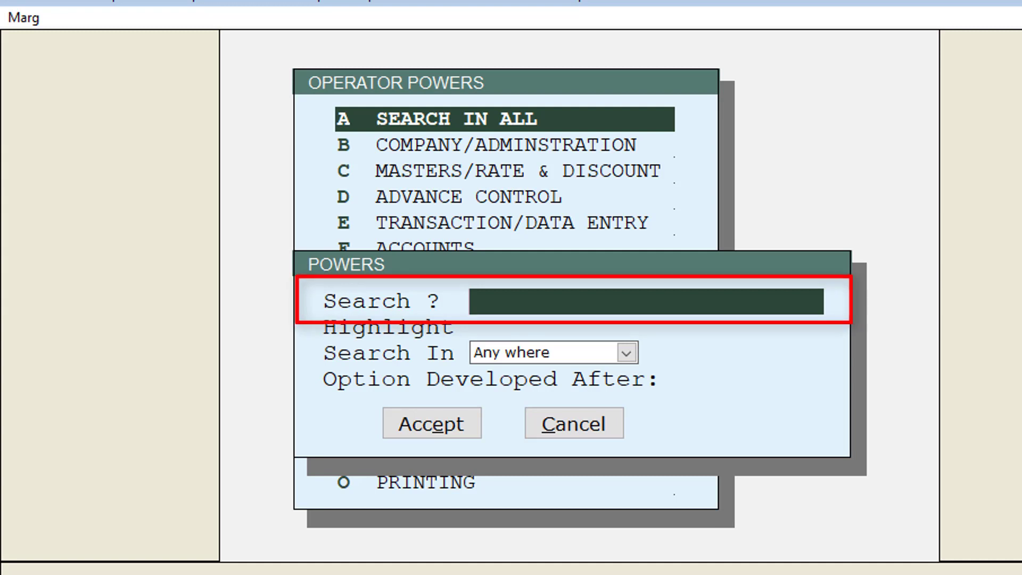
text(CASHIER)
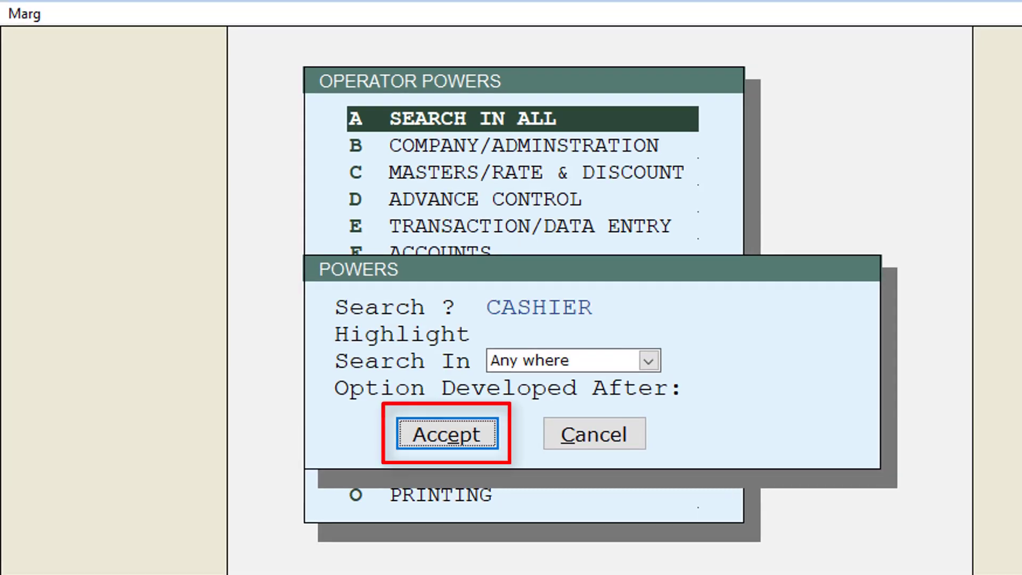
key(Return)
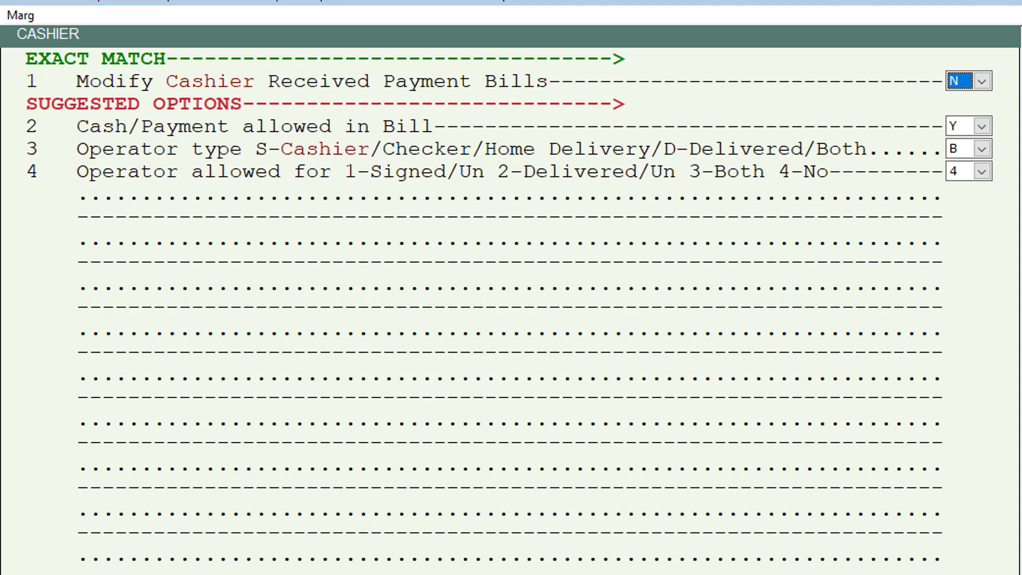
Set the operator's Cash/Payment allowed in Bill to N and Operator type to N, and save the changes
key(Return)
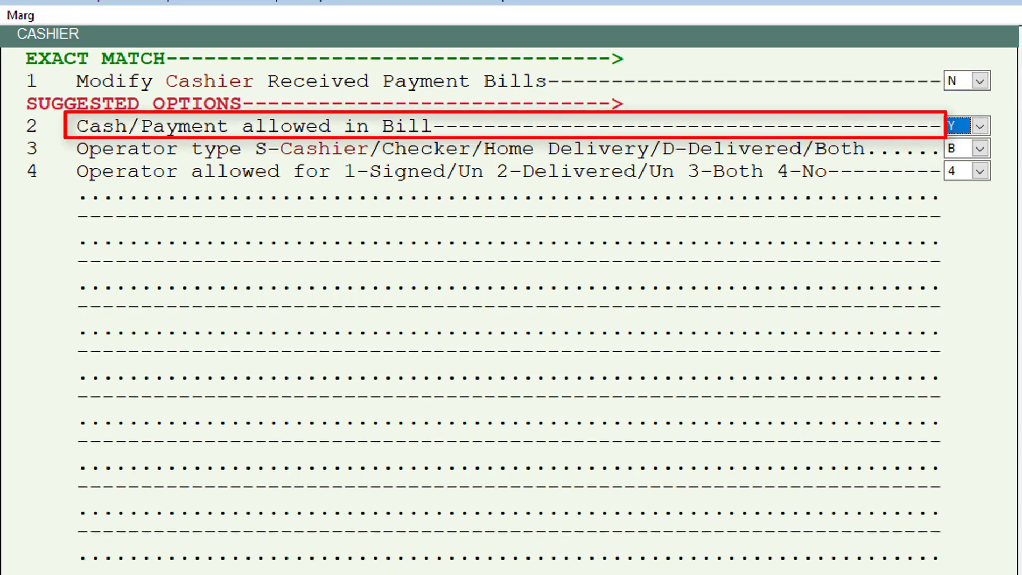
key(space)
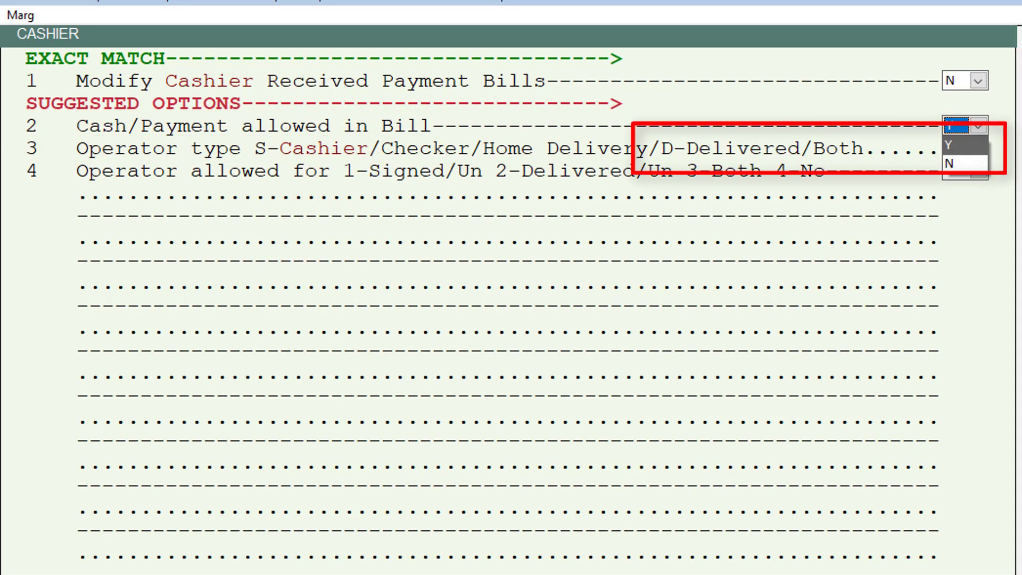
key(Down)
key(Return)
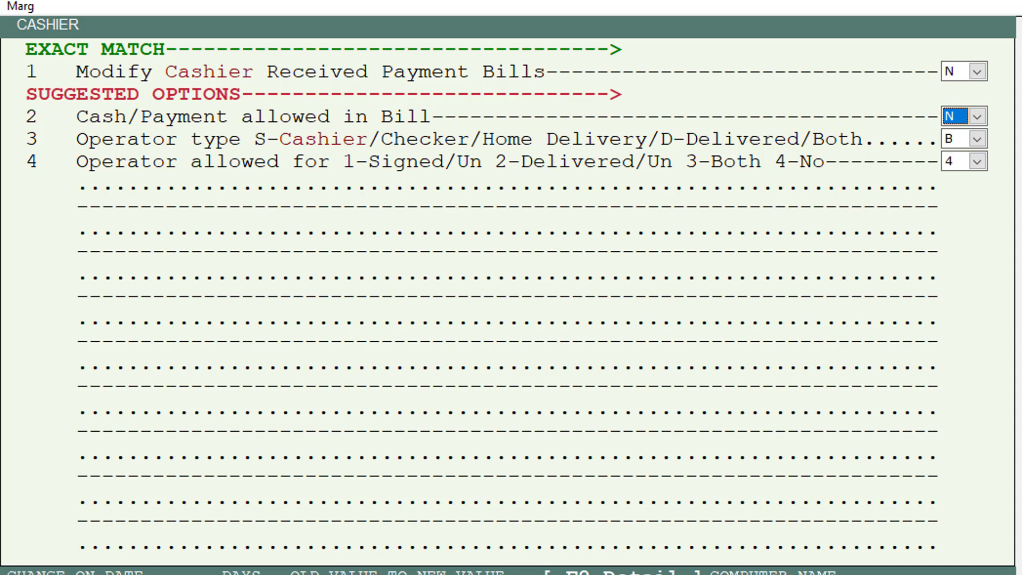
key(Return)
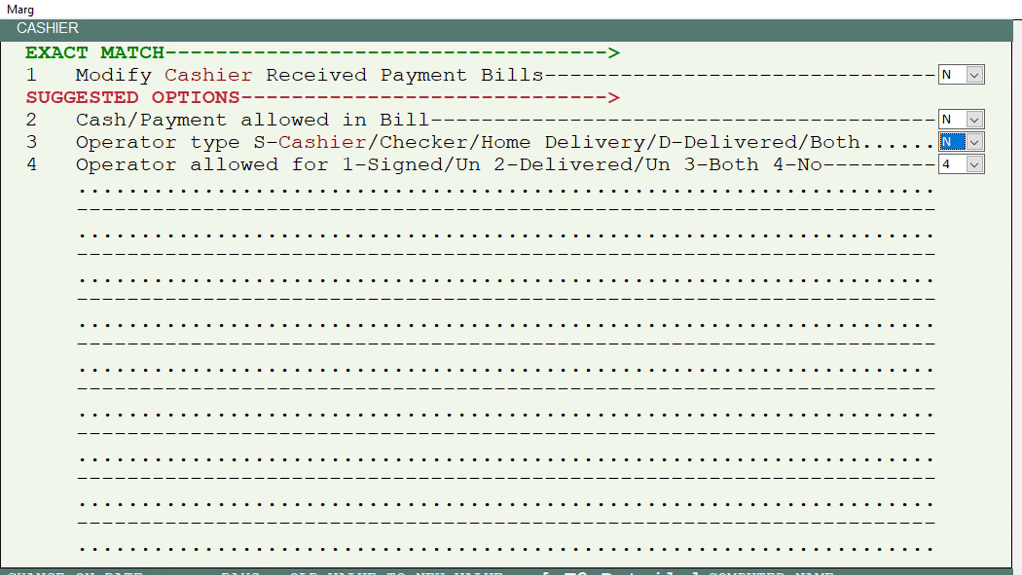
key(Escape)
key(Escape)
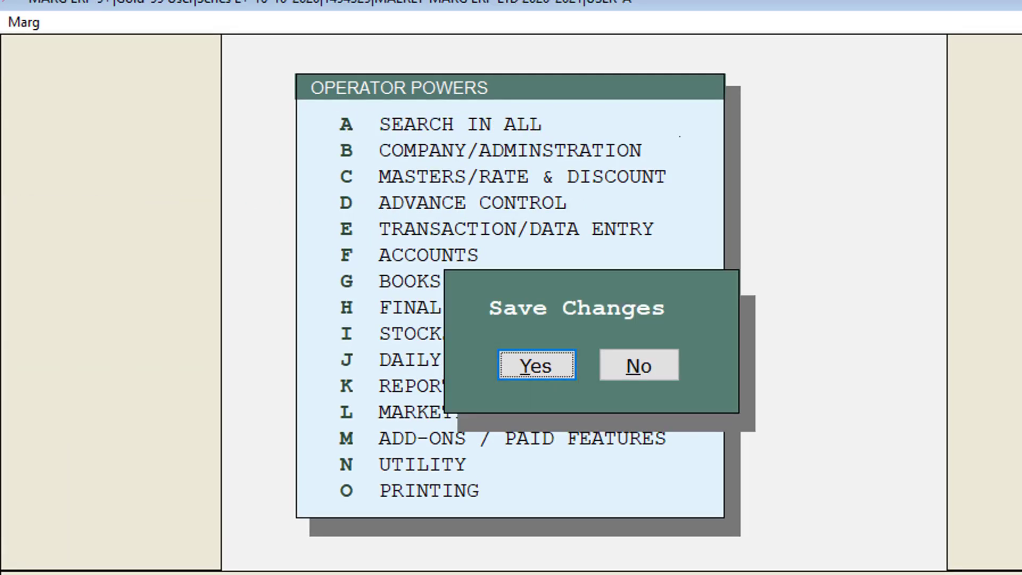
key(Return)
In the CASHIER user's powers, set Modify Cashier Received Payment Bills and Cash/Payment allowed in Bill to Y and Operator type to S
key(Down)
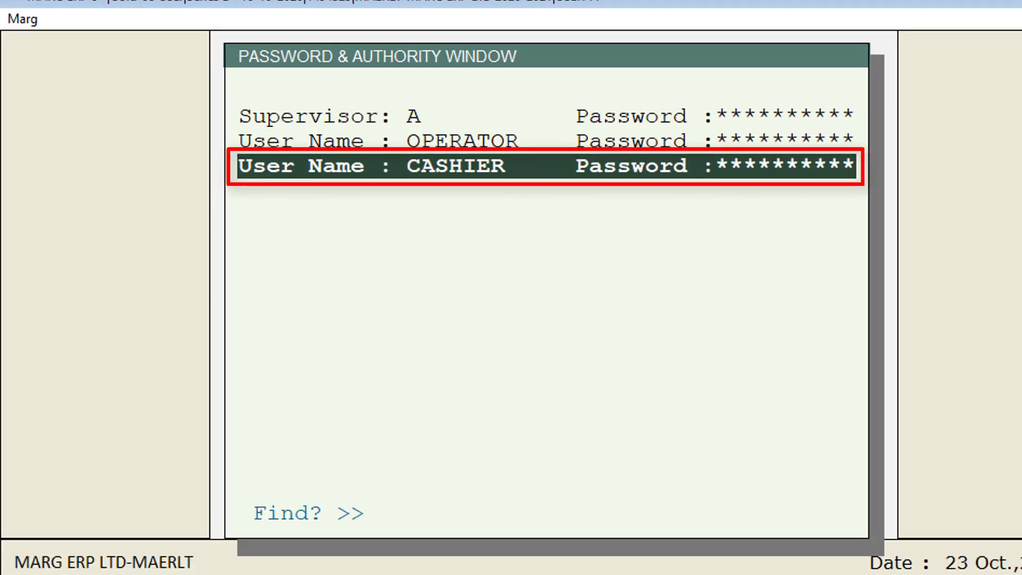
key(Return)
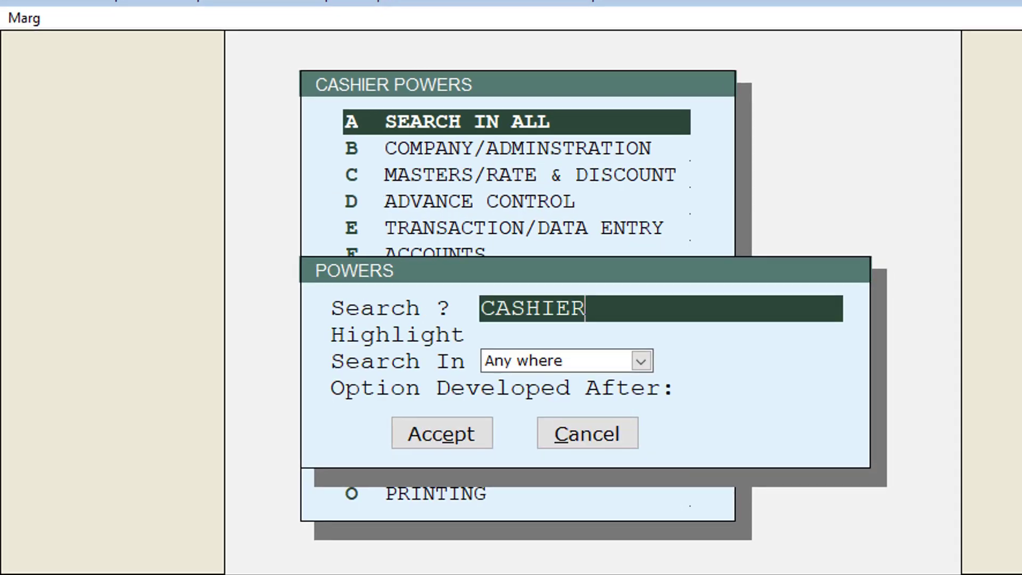
key(Return)
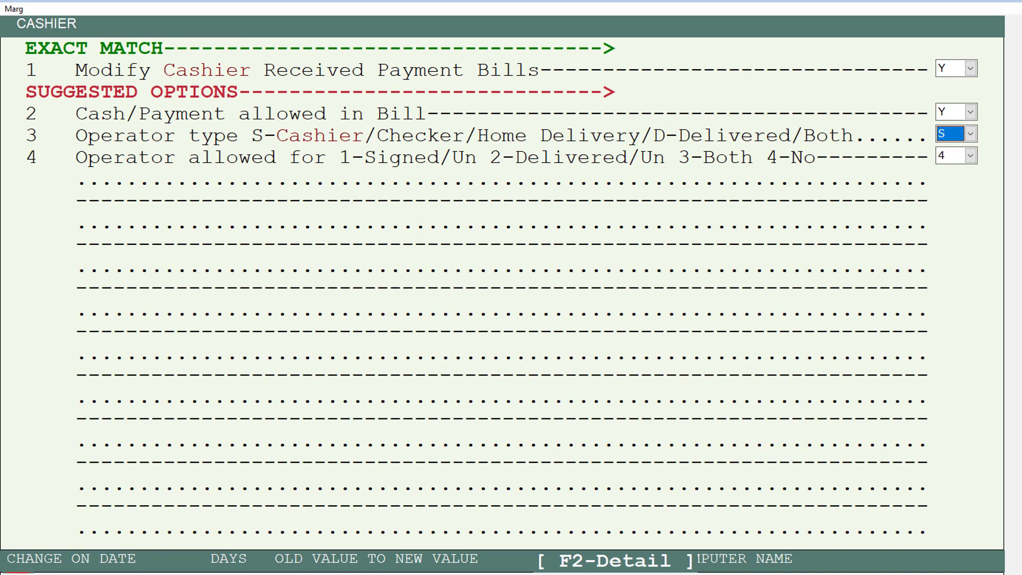
key(Escape)
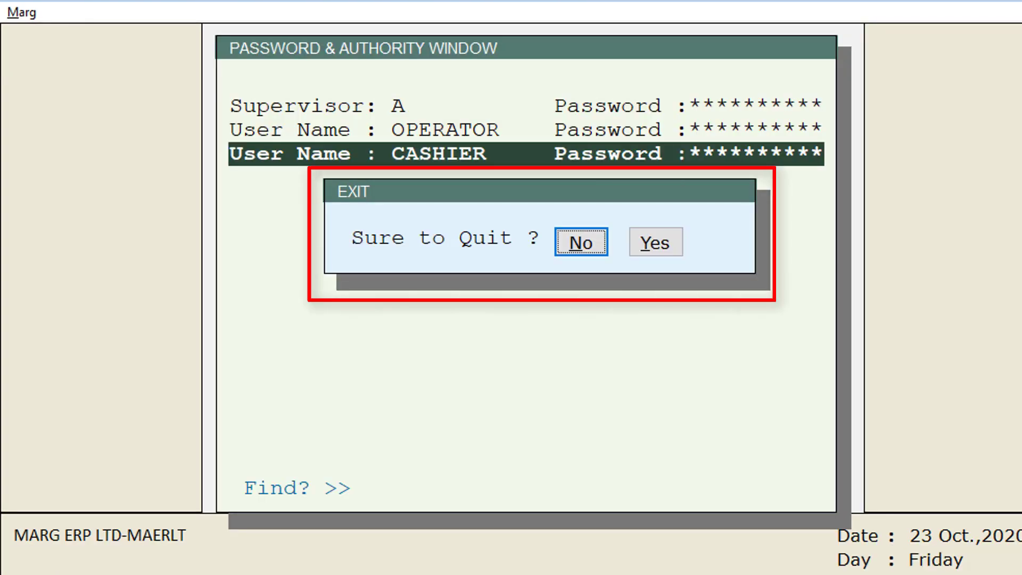
key(Right)
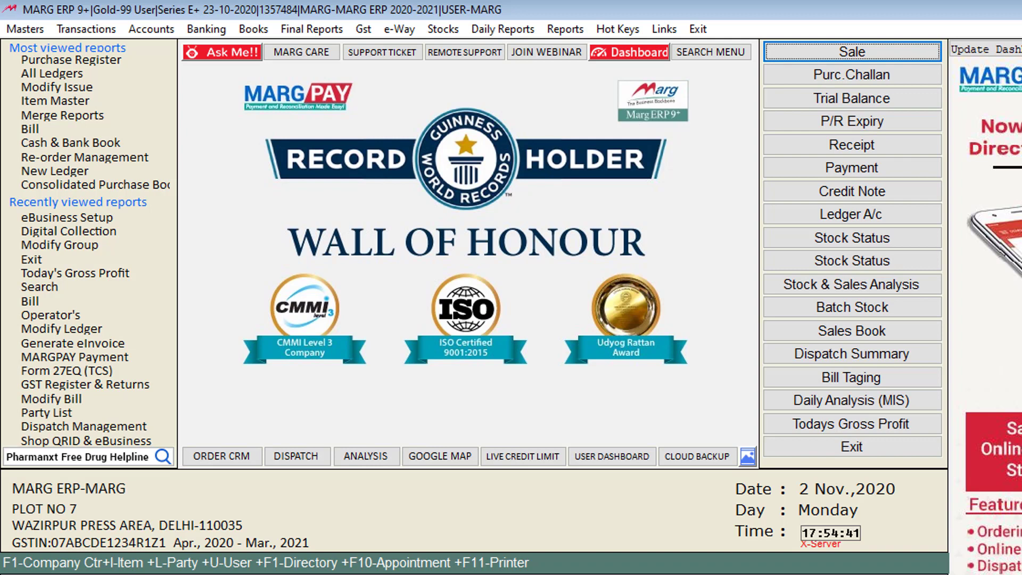
Change the user to the operator by entering the user ID and password, keeping the default user settings
key(ctrl+u)
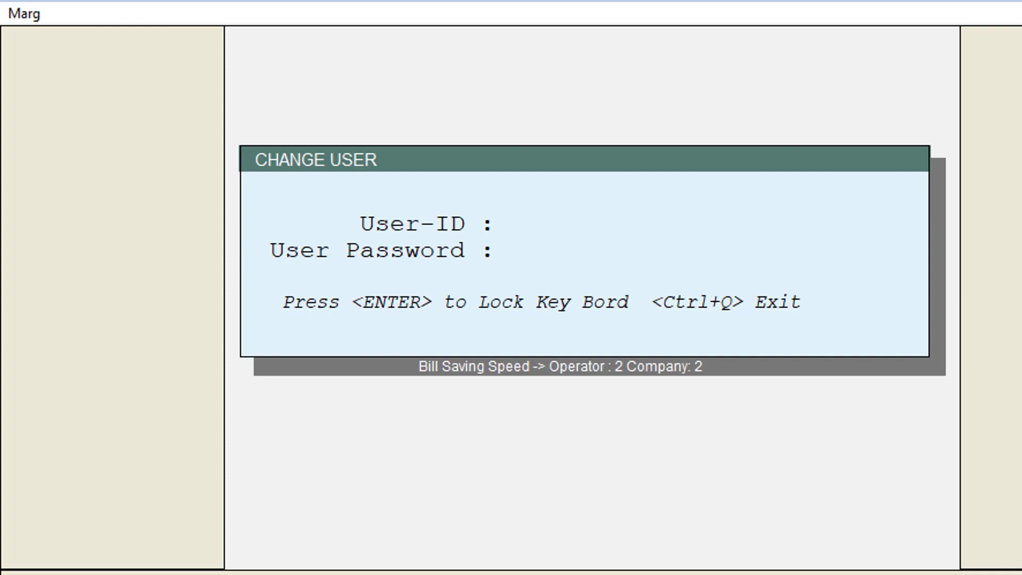
key(Return)
text(****)
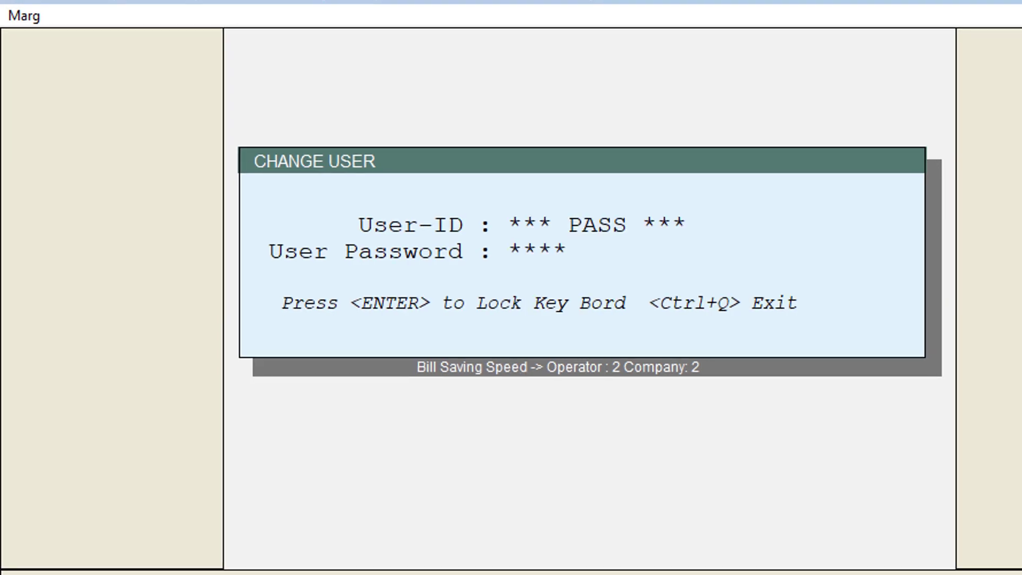
key(Return)
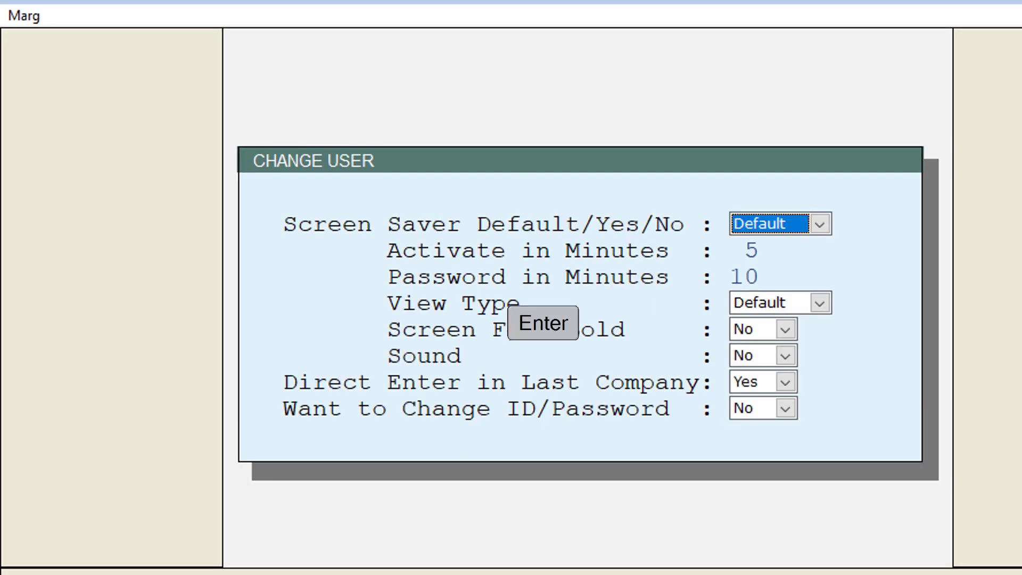
key(Return)
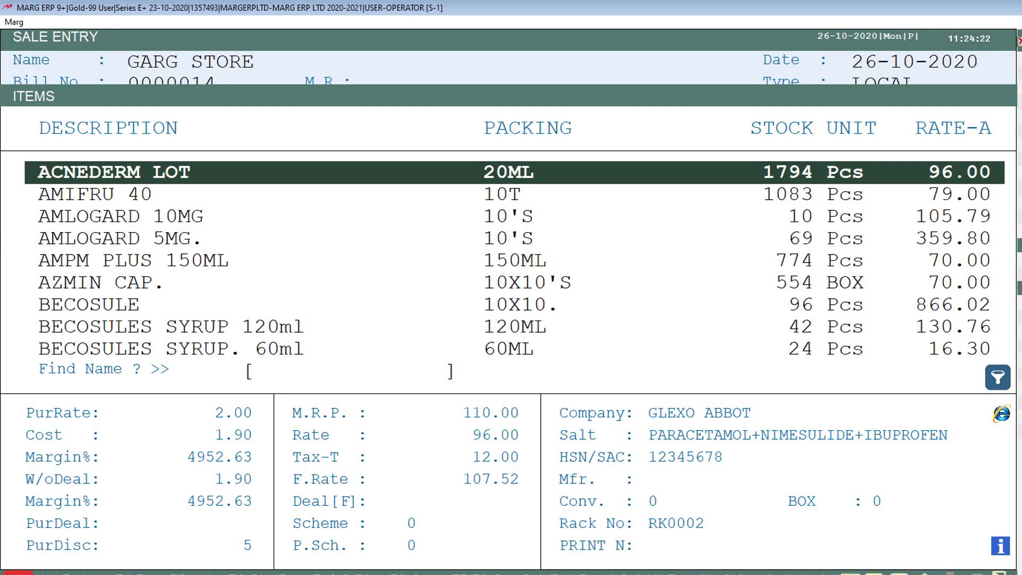
Leave the sale entry and change the user to the cashier with the user ID and password, choosing the MARG ERP LTD company
key(Escape)
key(Tab)
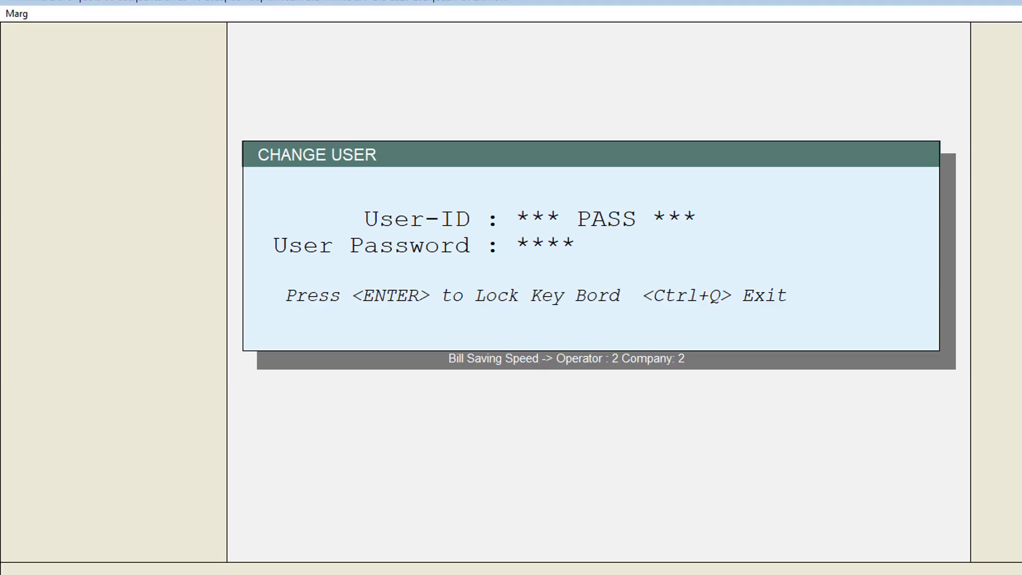
key(Return)
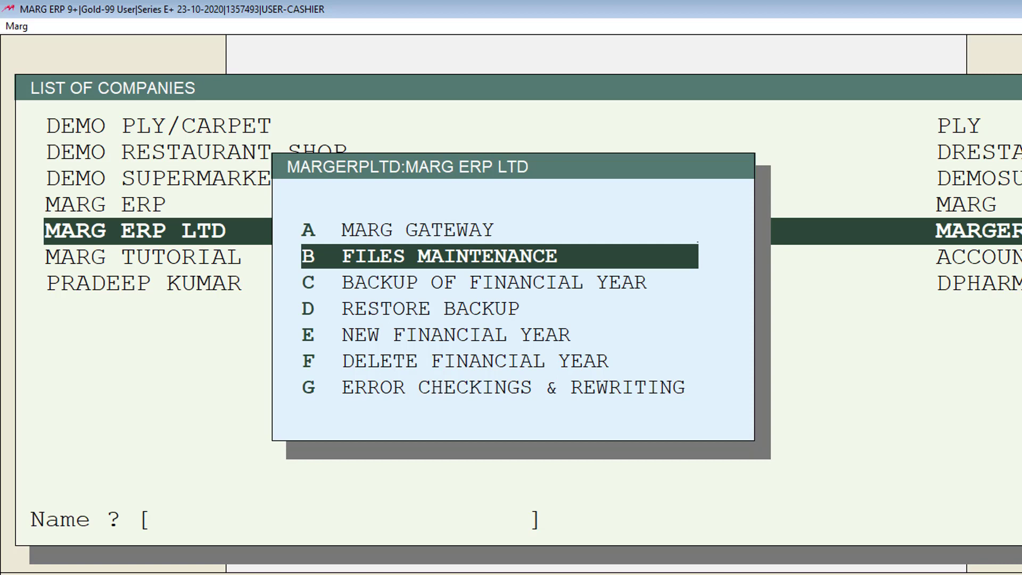
key(Return)
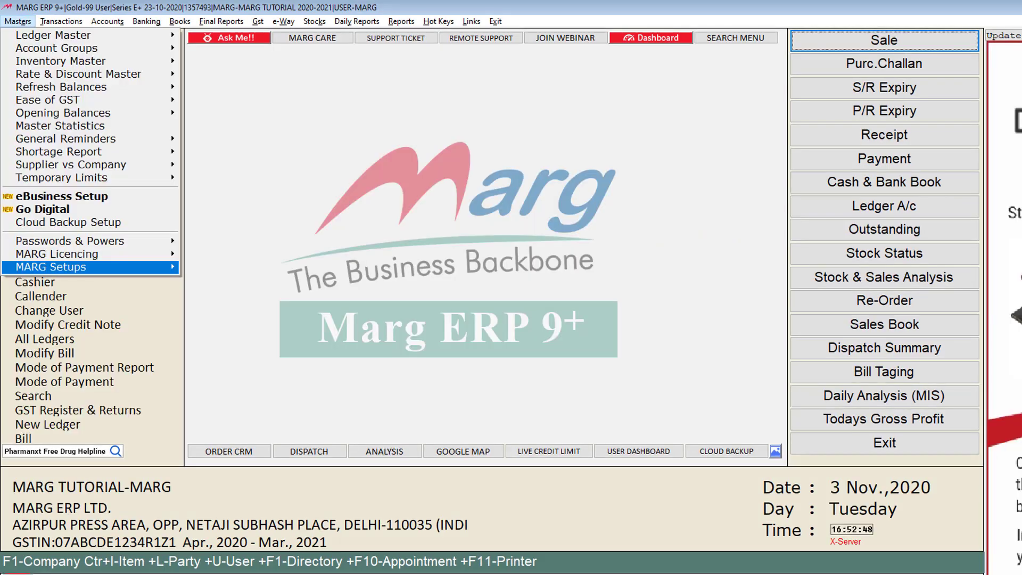
Open the user powers from the passwords and powers setup and review the options related to CASHIER
key(Return)
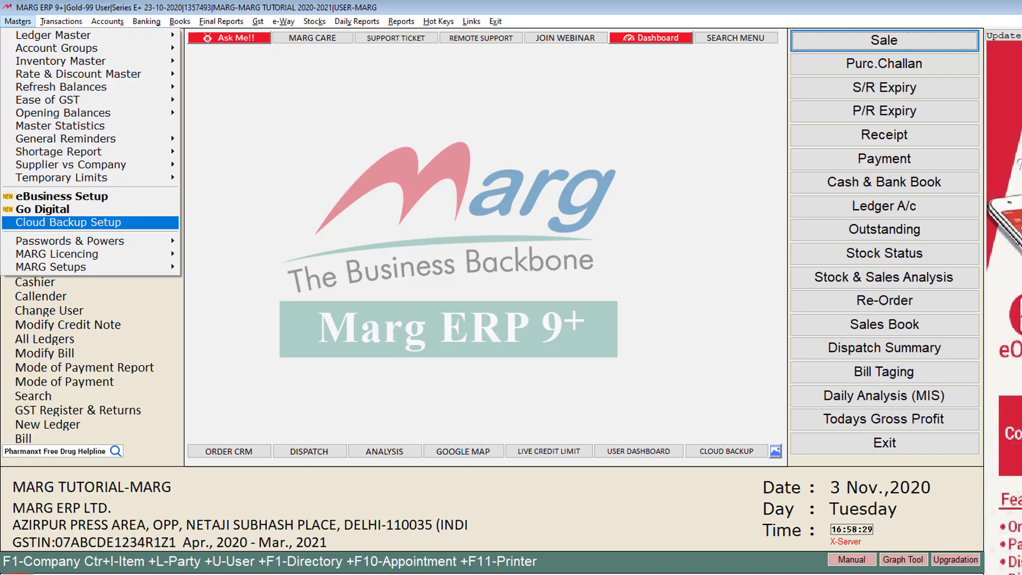
key(Down)
key(Right)
key(Return)
key(Down)
key(Down)
key(Return)
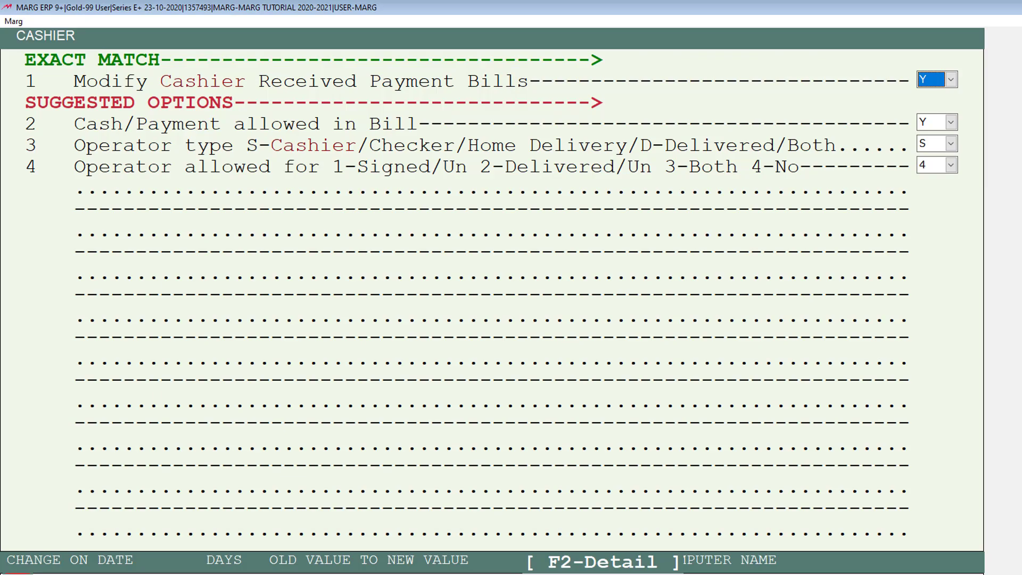
Open the list of pending cashier bills from the transactions
key(Return)
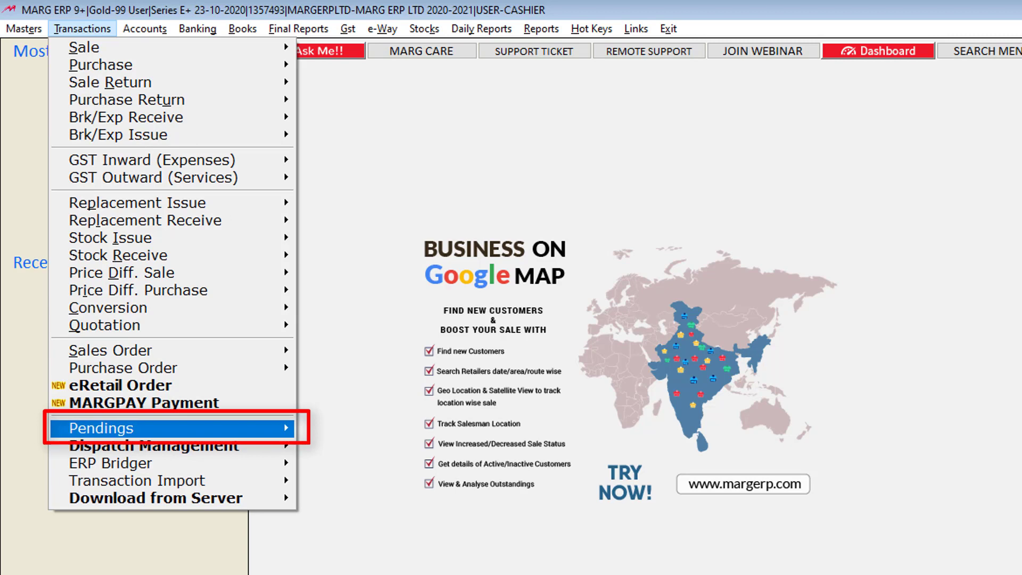
key(Right)
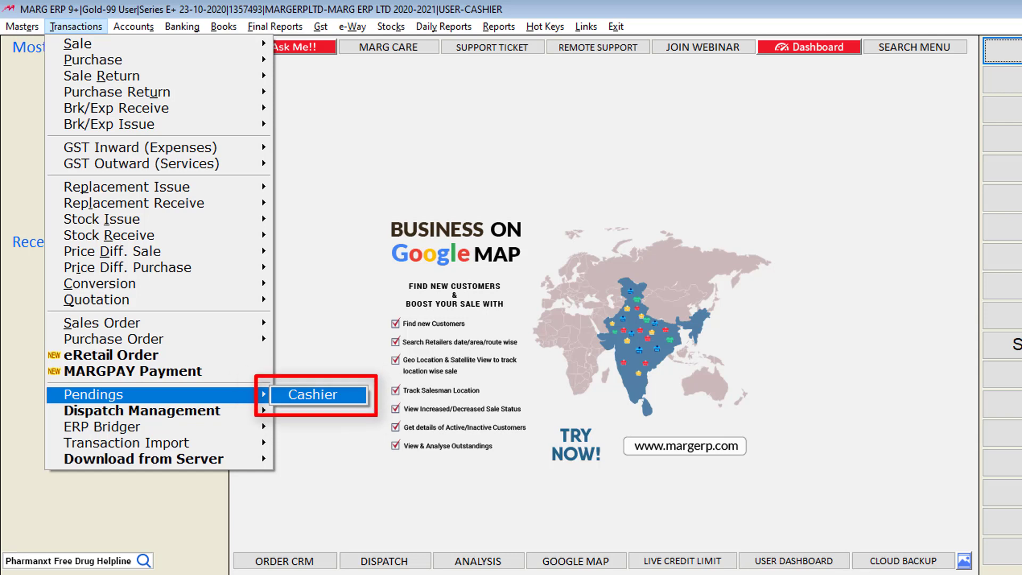
key(Return)
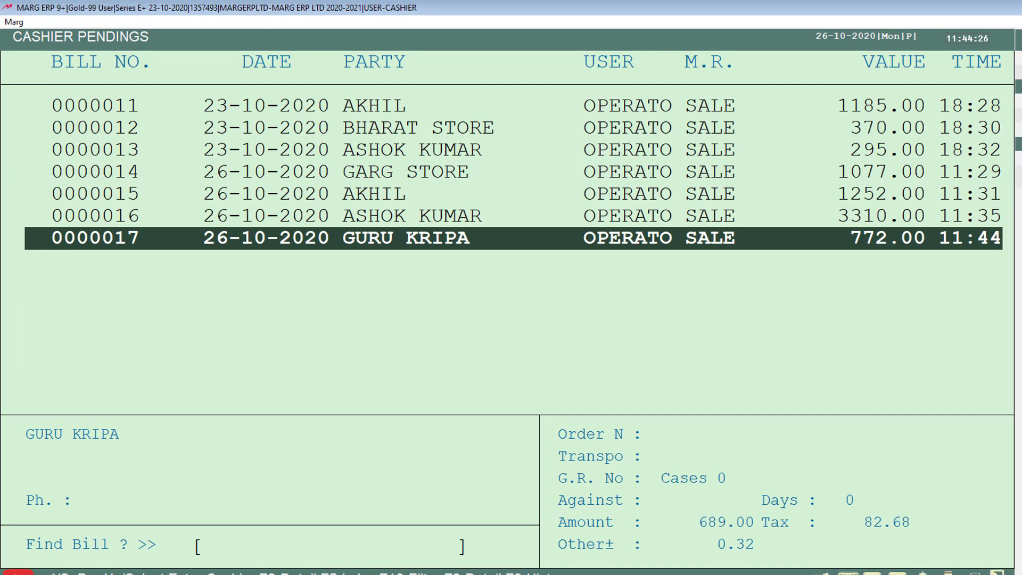
Process the pending cashier bills and print one copy of the invoice for GARG STORE
key(F10)
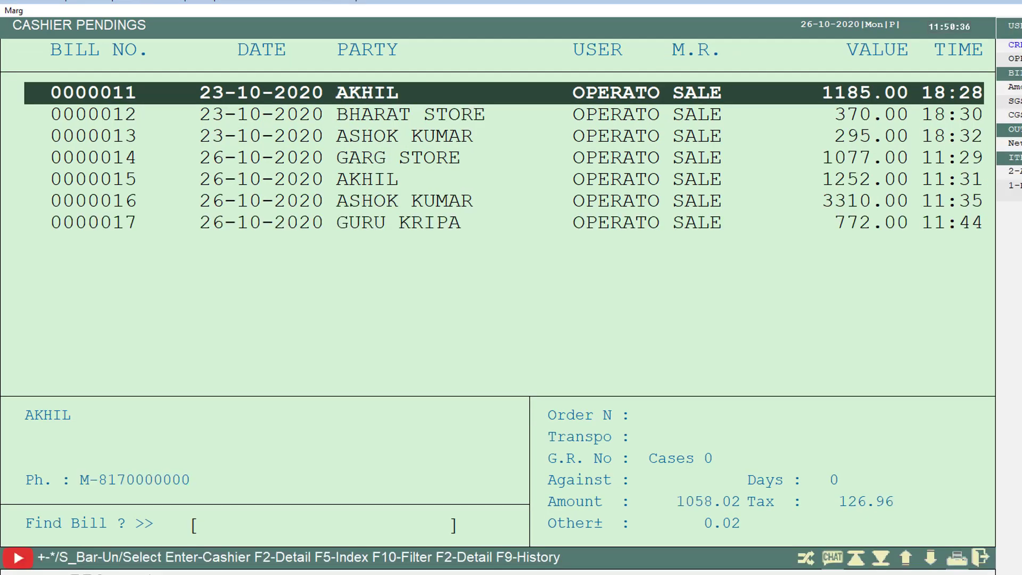
key(Return)
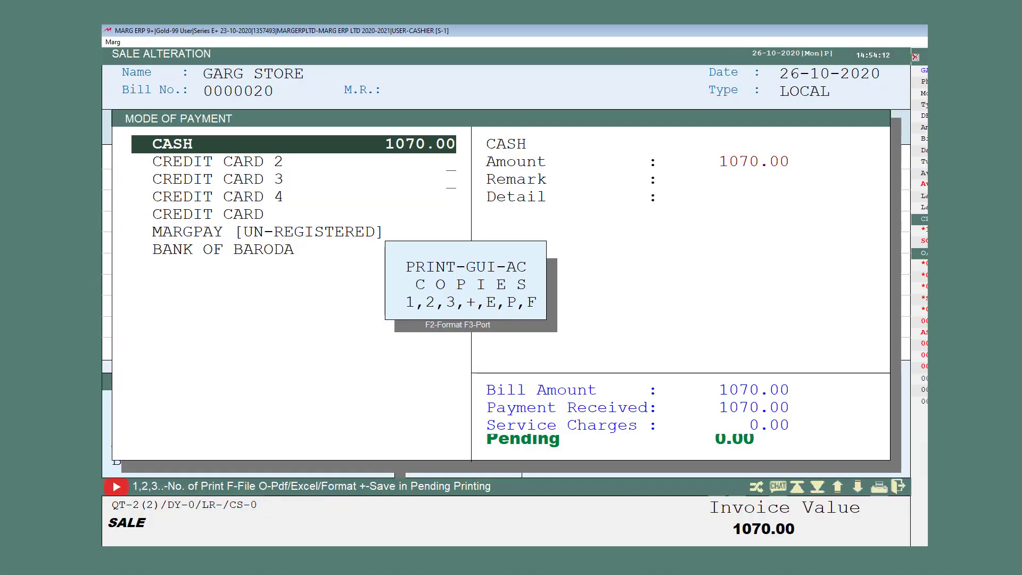
key(1)
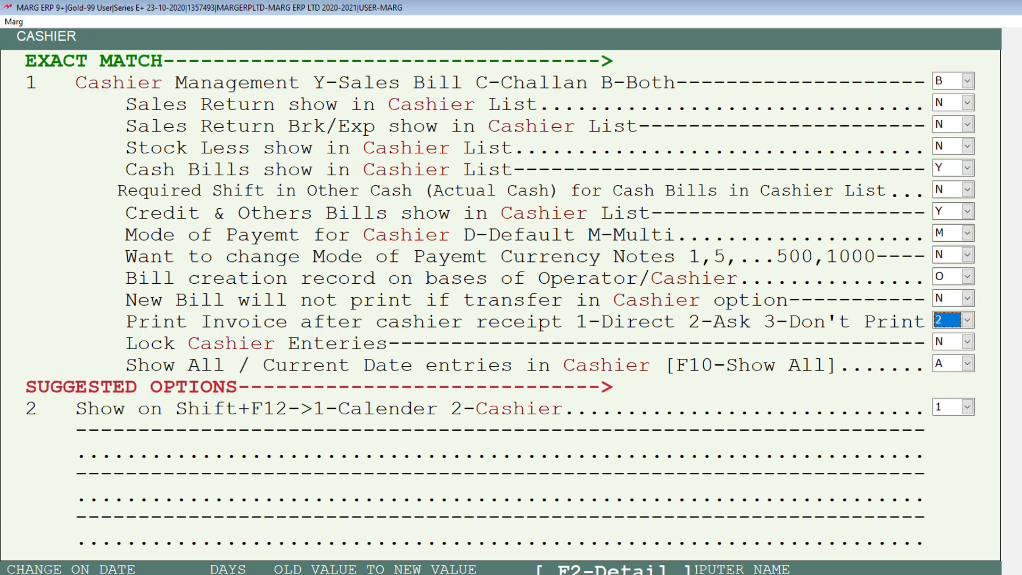
Set the invoice printing after cashier receipt to 3-Don't Print and the bill creation record basis to C, and leave the cashier options
text(3)
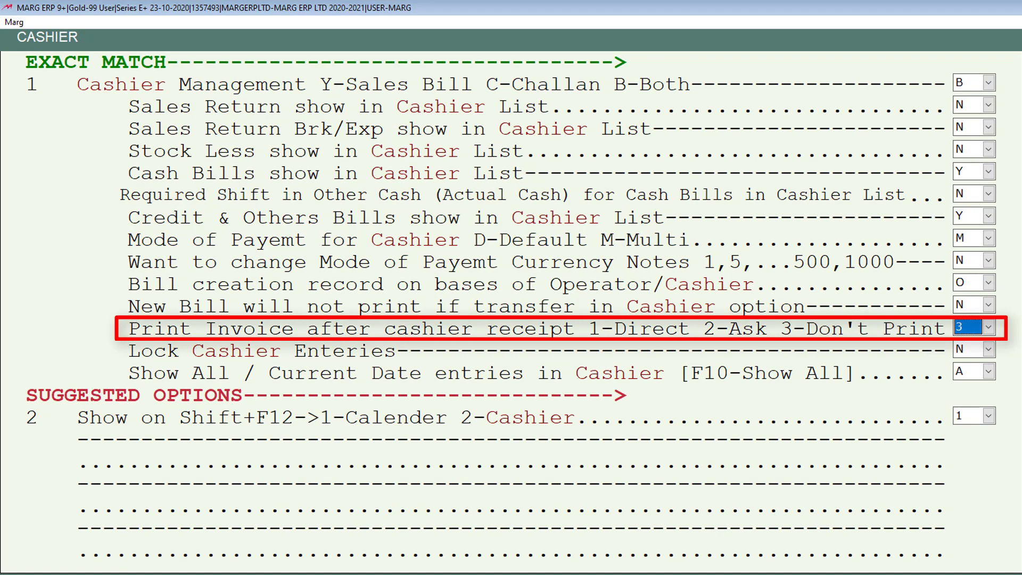
key(Up)
key(Up)
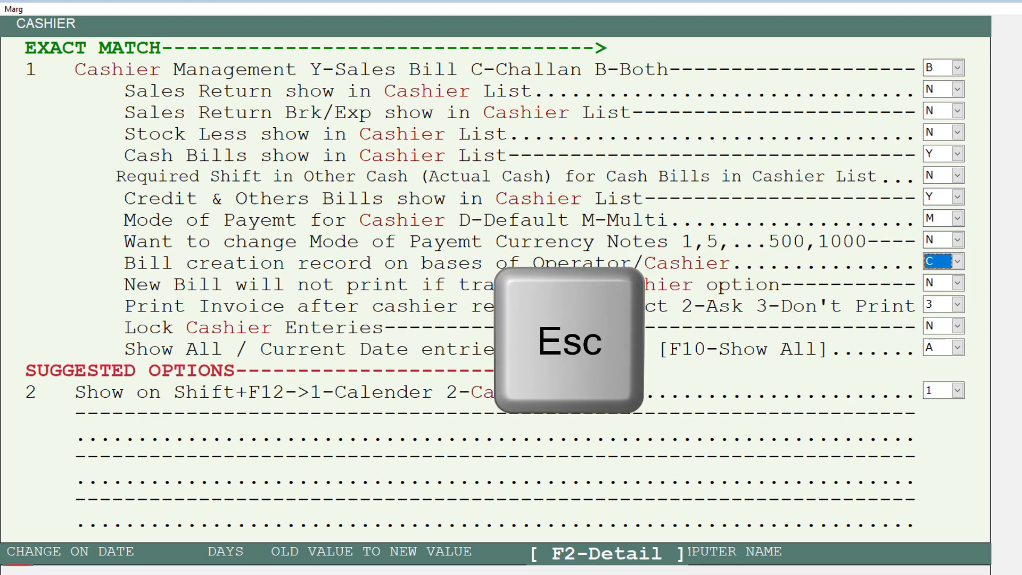
key(Escape)
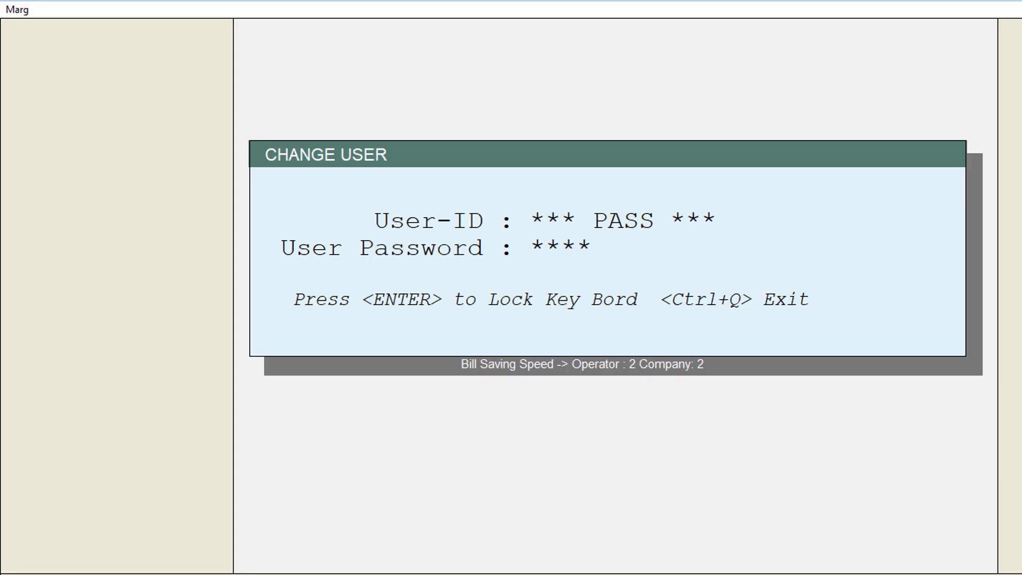
Confirm the change to the cashier user and receive 937 in cash for the pending MARG STORE bill
key(Return)
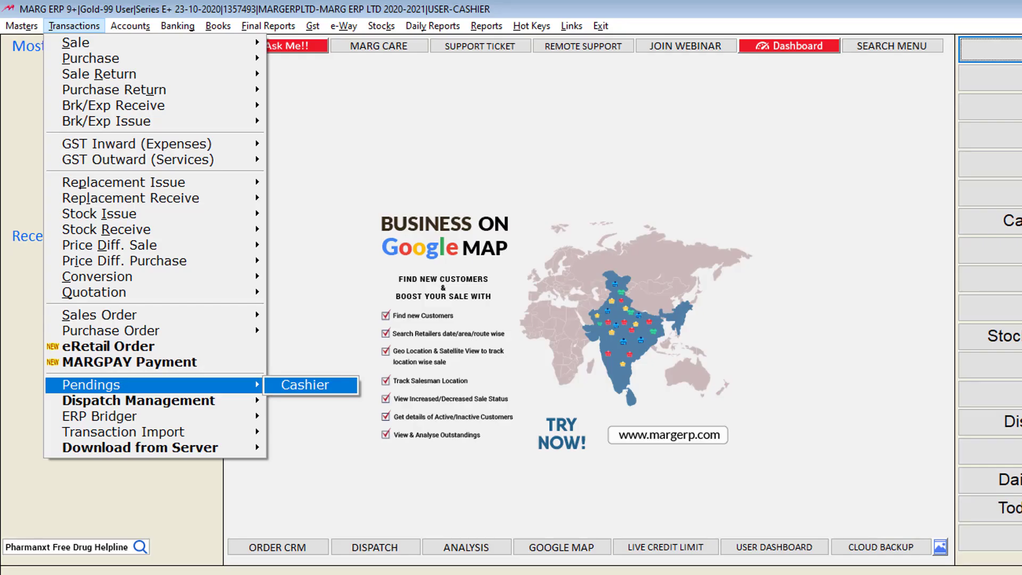
key(Return)
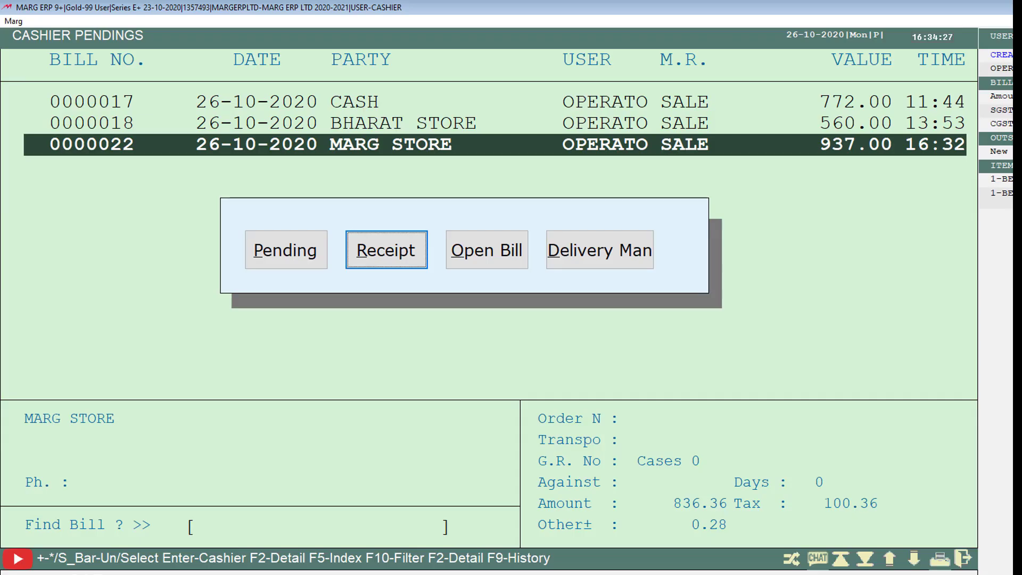
key(Return)
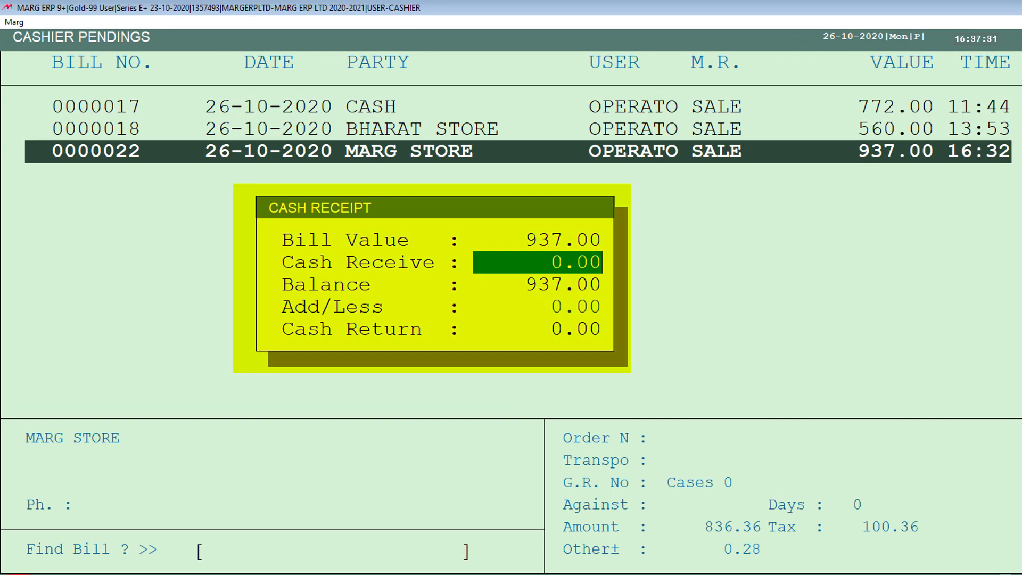
text(937)
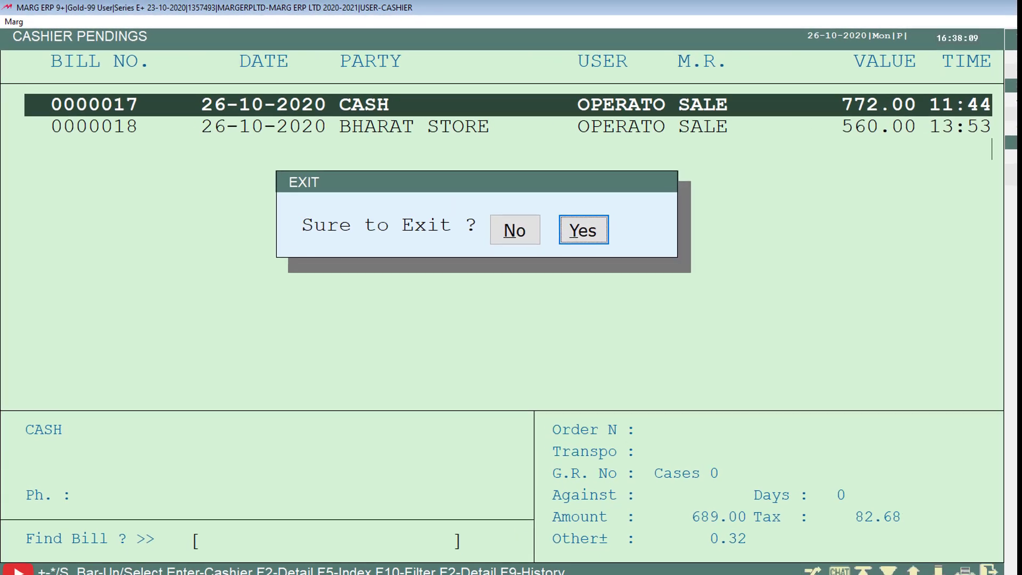
key(Return)
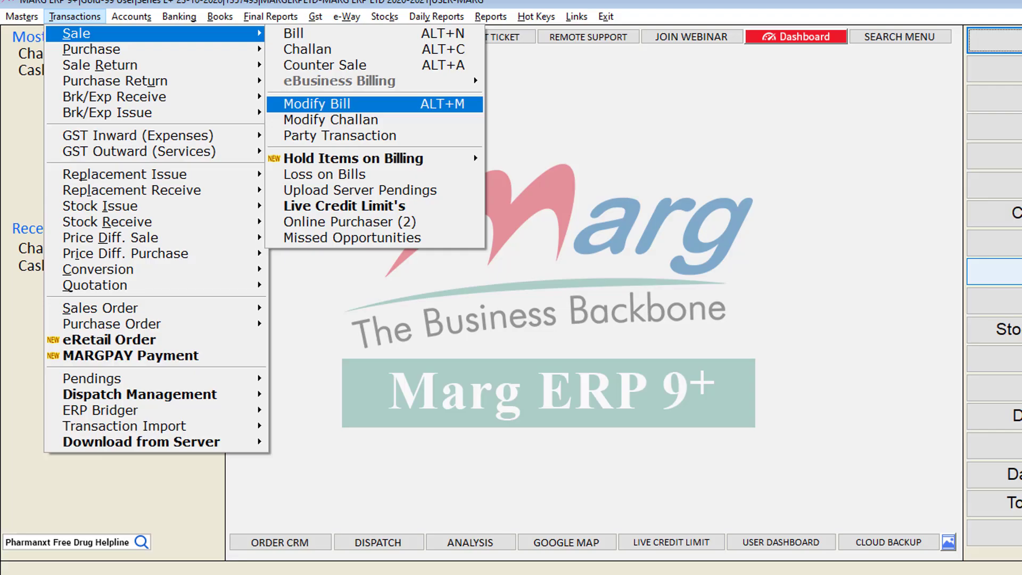
Open the sale bills for modification and view the history of the MARG STORE bill
key(Return)
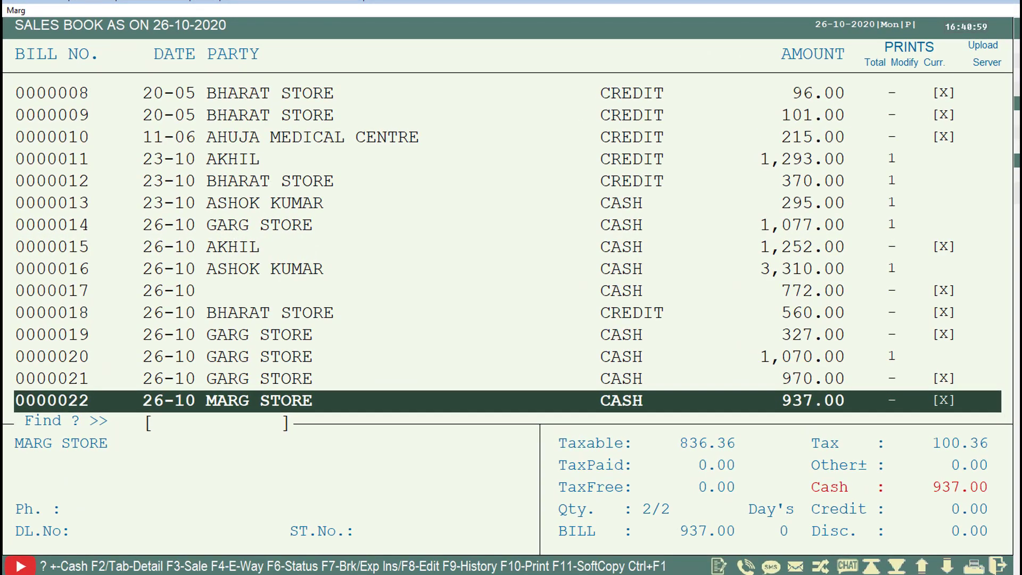
key(F9)
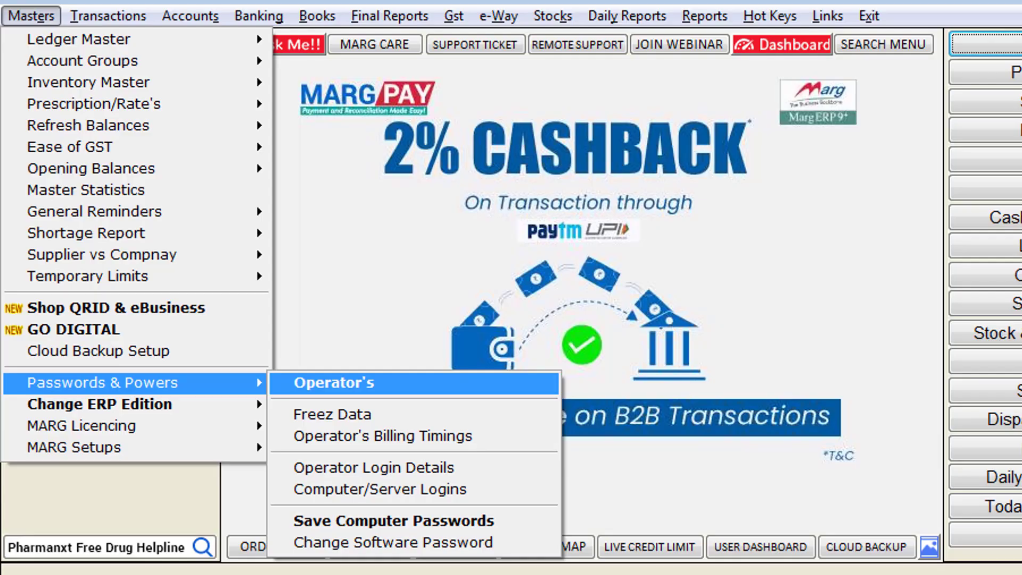
Open the cashier's powers from the operator passwords and powers setup and search them for LOCK anywhere
key(Return)
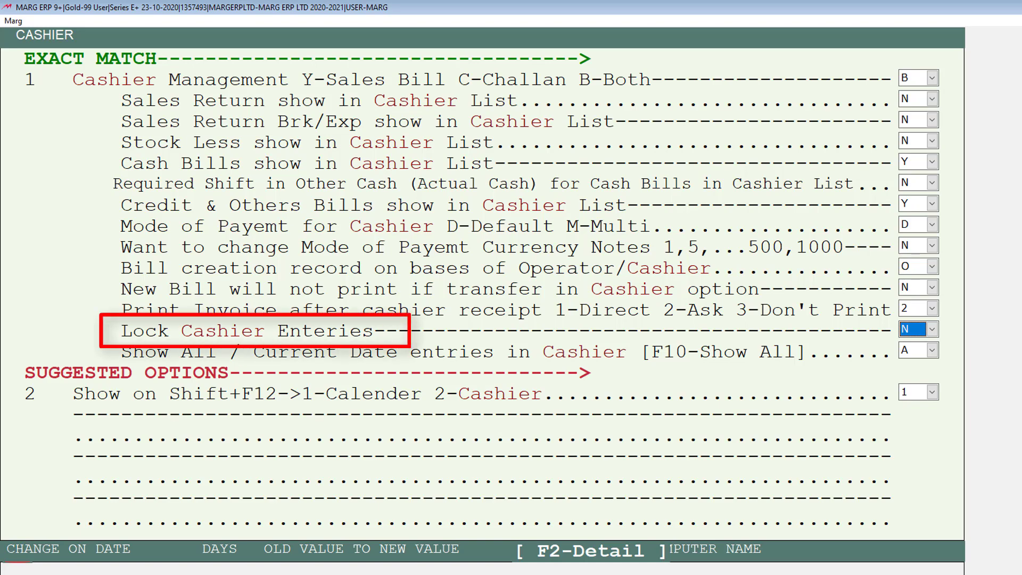
key(Escape)
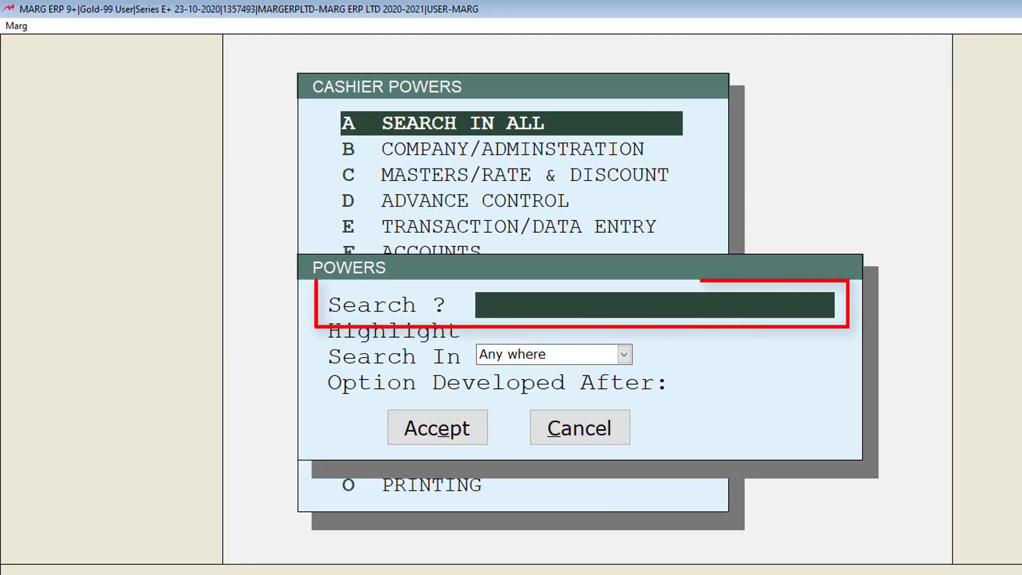
text(LOCK)
key(Return)
key(Return)
key(Return)
key(Return)
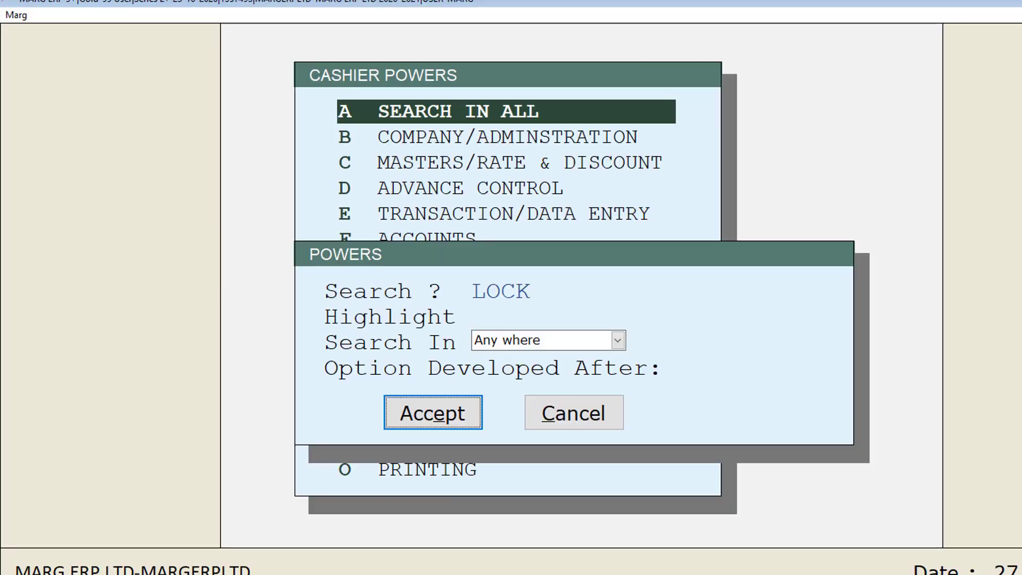
key(Return)
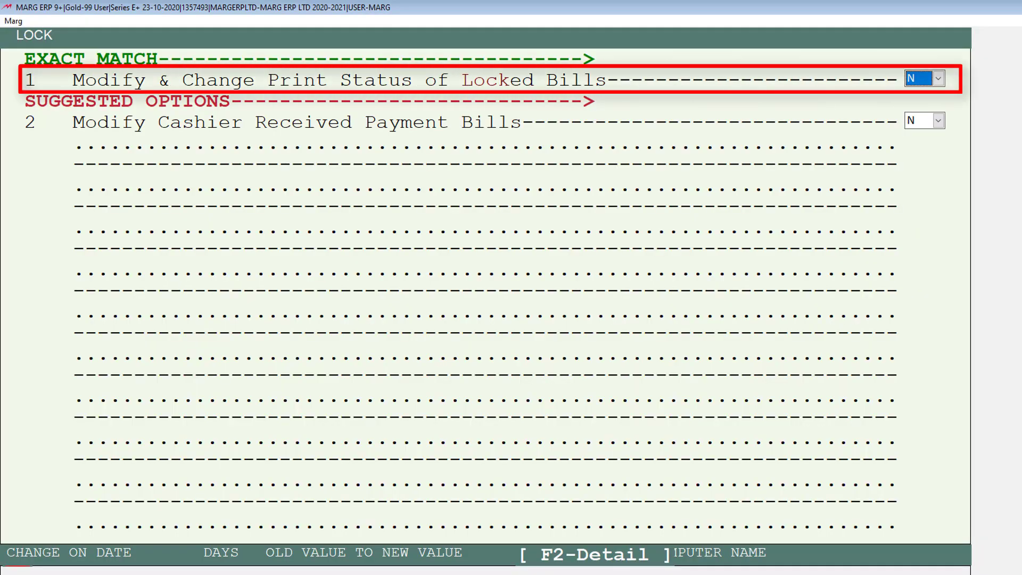
Set Modify & Change Print Status of Locked Bills and Modify Cashier Received Payment Bills to Y, and save the cashier powers
key(space)
key(Down)
key(Return)
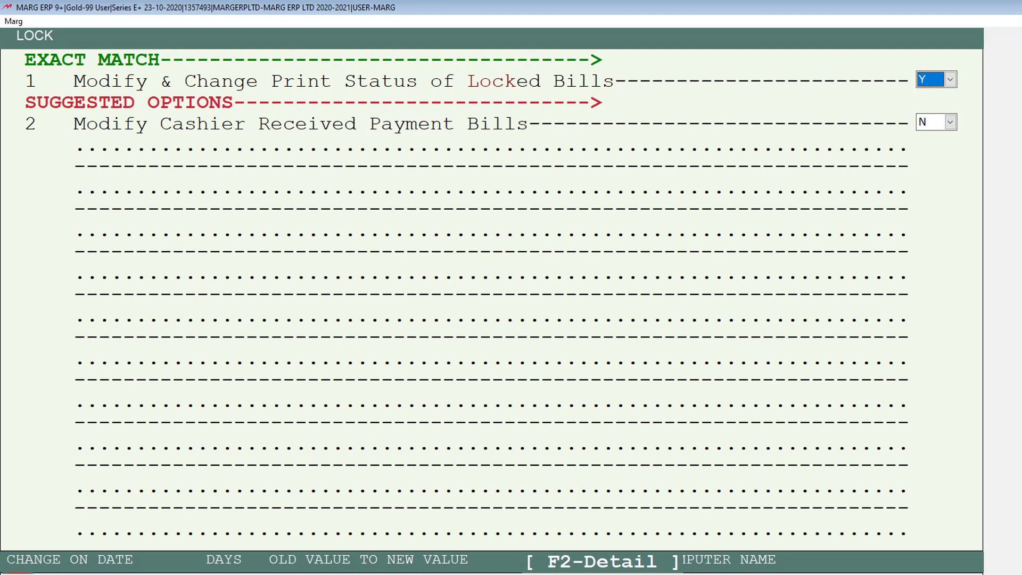
key(Return)
key(space)
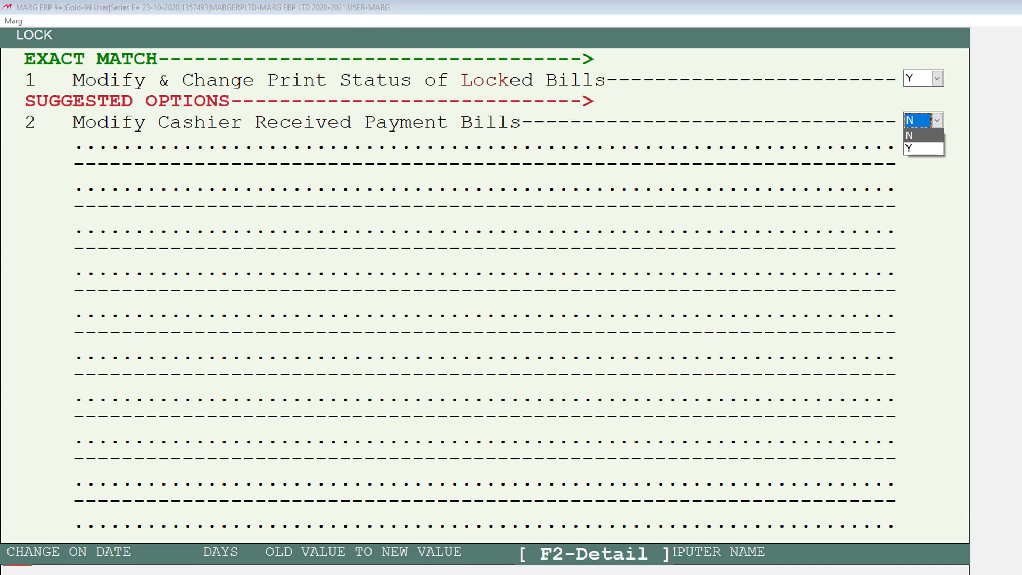
key(Down)
key(Return)
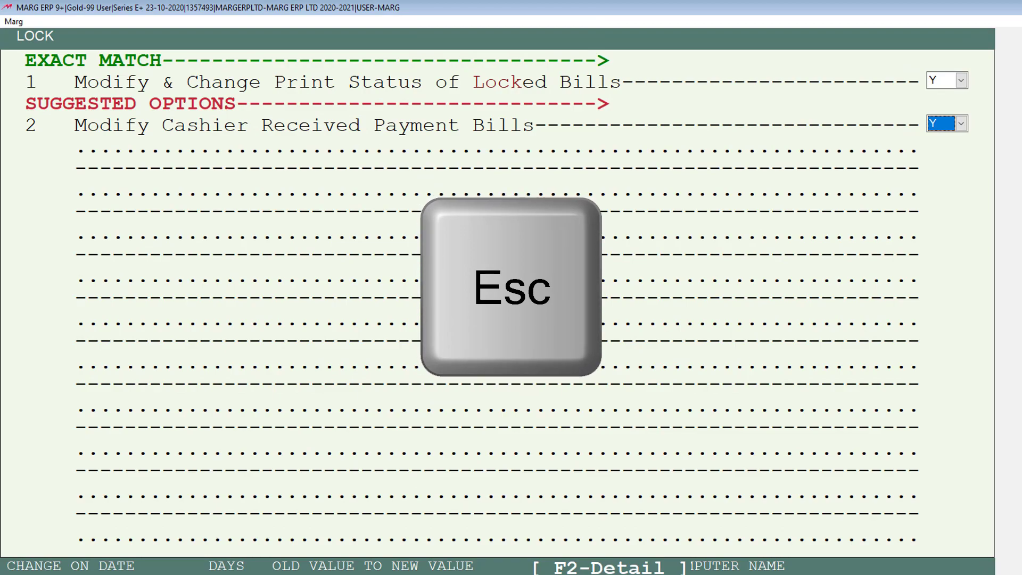
key(Escape)
key(Return)
key(Escape)
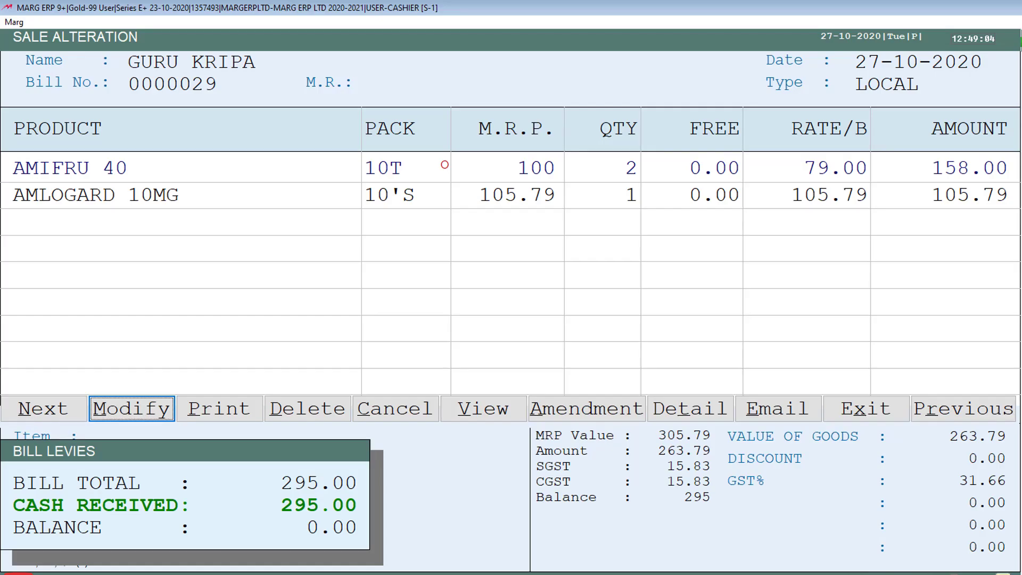
Start modifying the GURU KRIPA sale bill as the cashier and agree to modify the locked bill
key(Return)
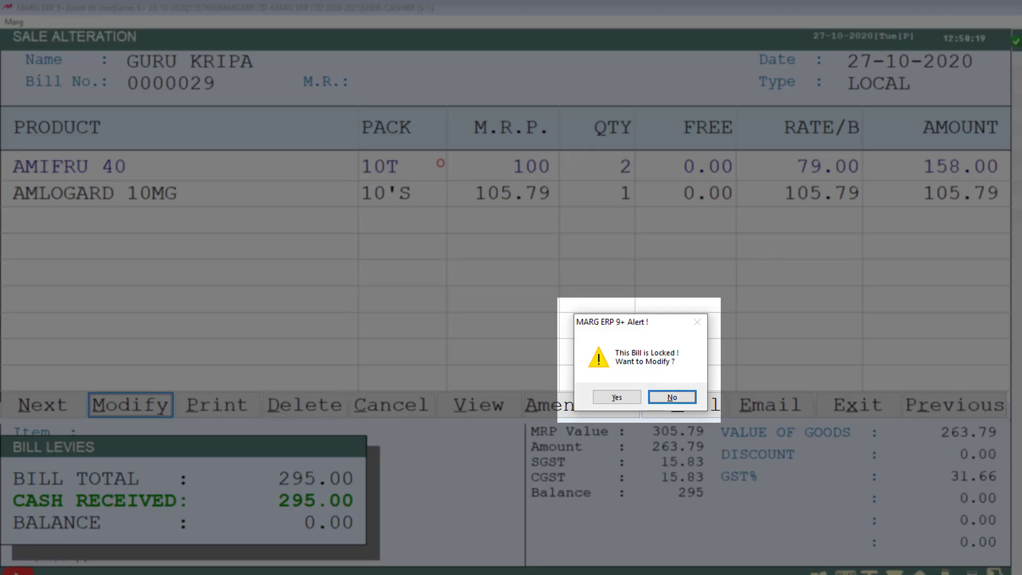
key(Left)
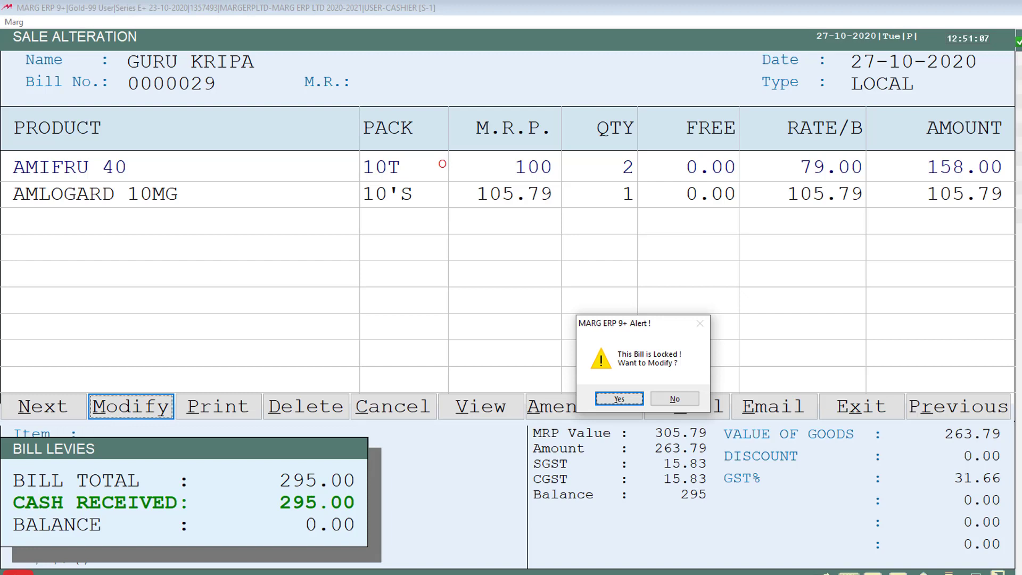
key(Return)
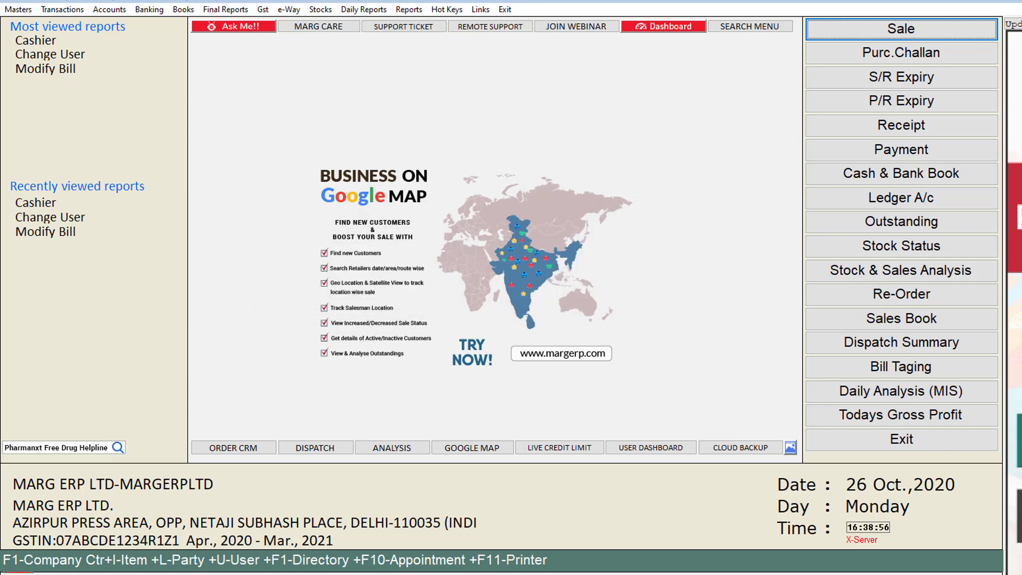
Set the Show on Shift+F12 option to 2-Cashier in the cashier options
key(shift+F12)
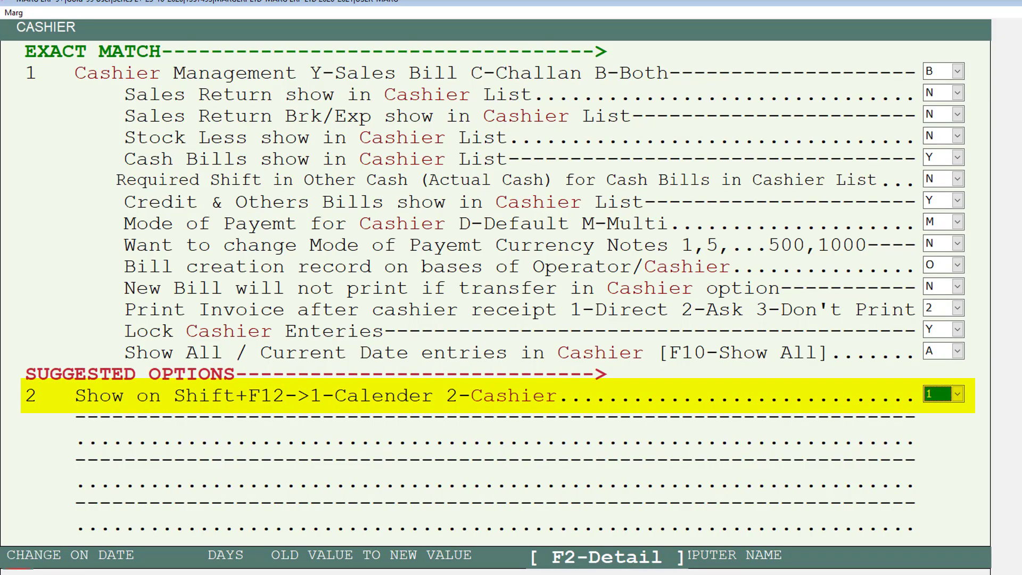
text(2)
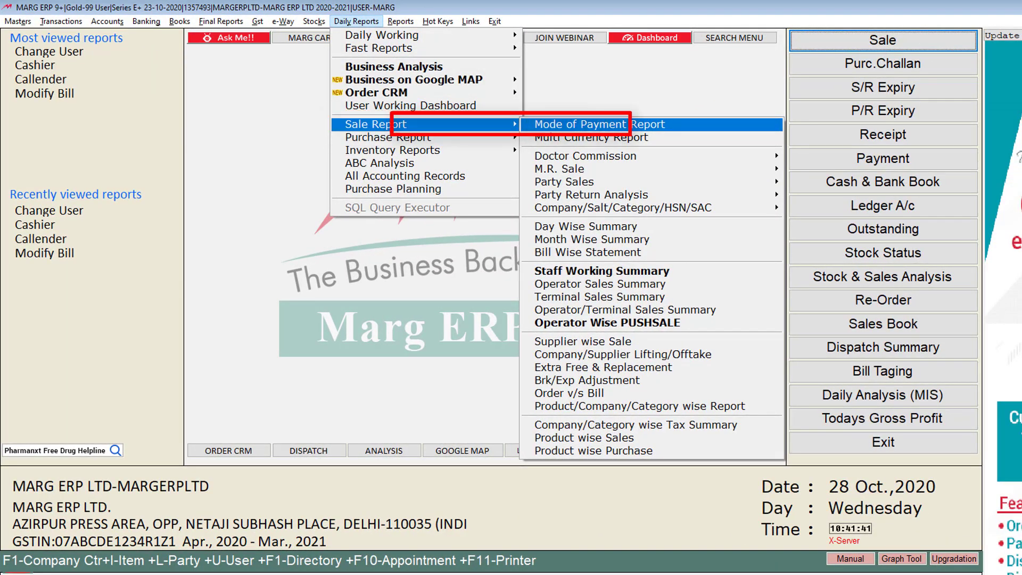
View the Mode of Payment Report as a summary for 28-10-2020, keeping all other filters at their defaults
key(Return)
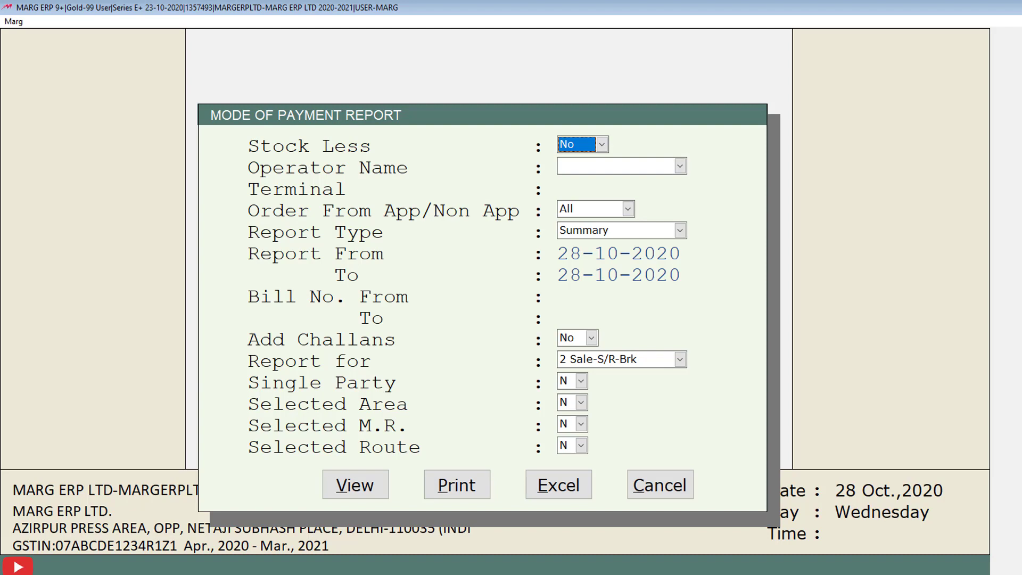
key(Return)
key(Return)
key(Return)
key(Return)
key(Return)
key(Return)
key(Return)
key(Return)
key(Return)
key(Return)
key(Return)
key(Return)
key(Return)
key(Return)
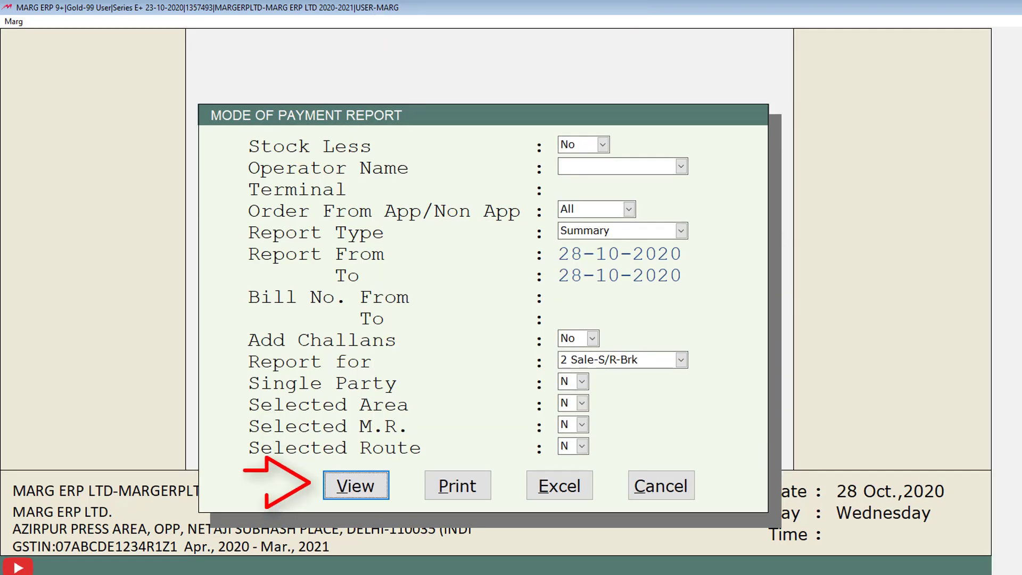
key(Return)
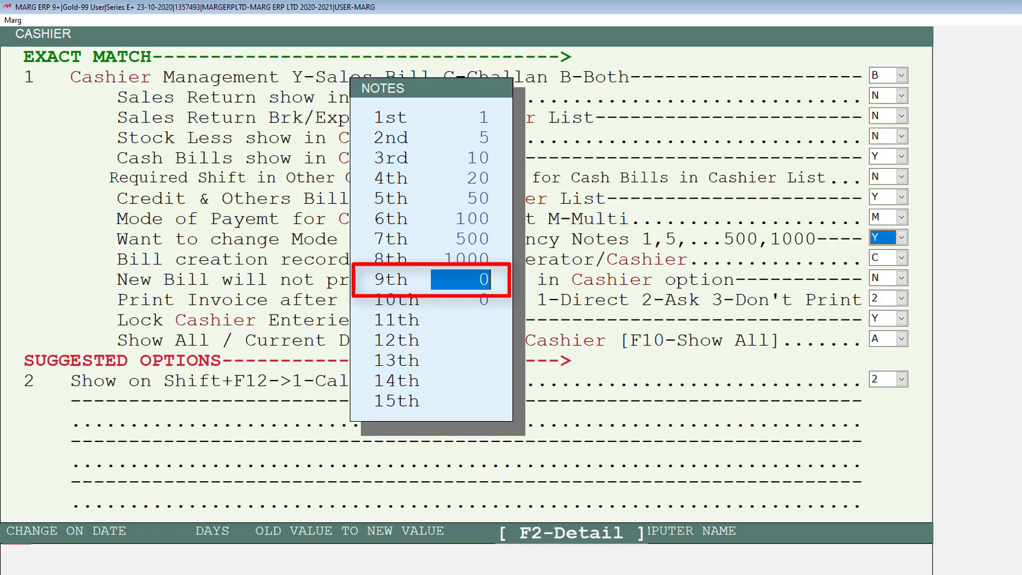
Add 2 as the 9th and 2000 as the 10th currency note for the cashier, and leave the options
text(2)
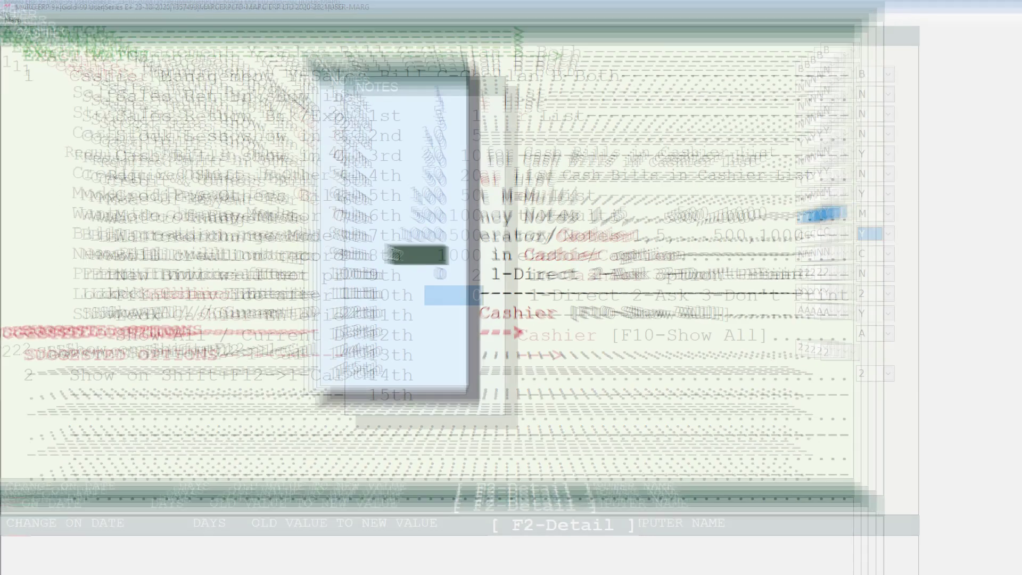
key(Return)
text(2000)
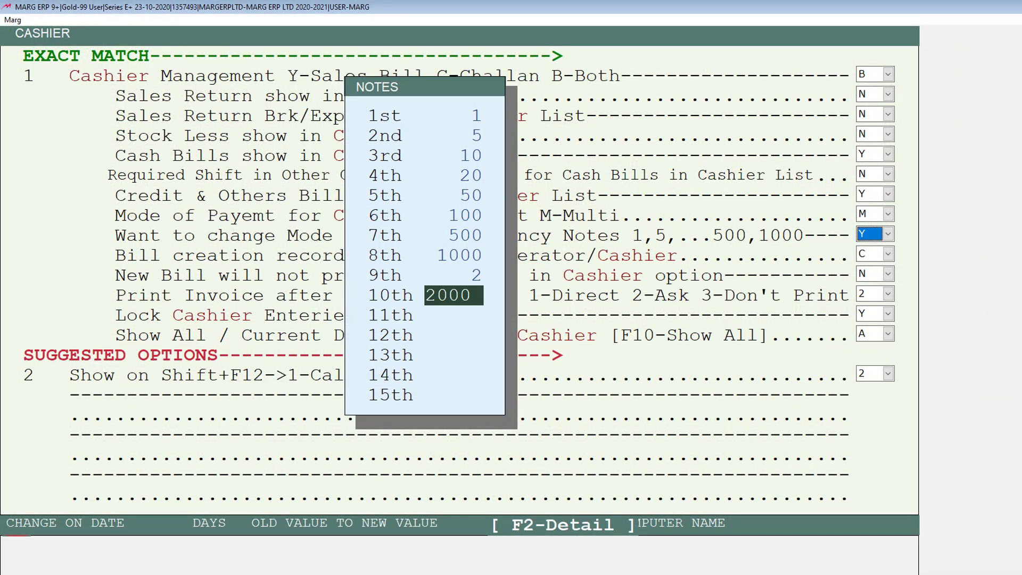
key(Escape)
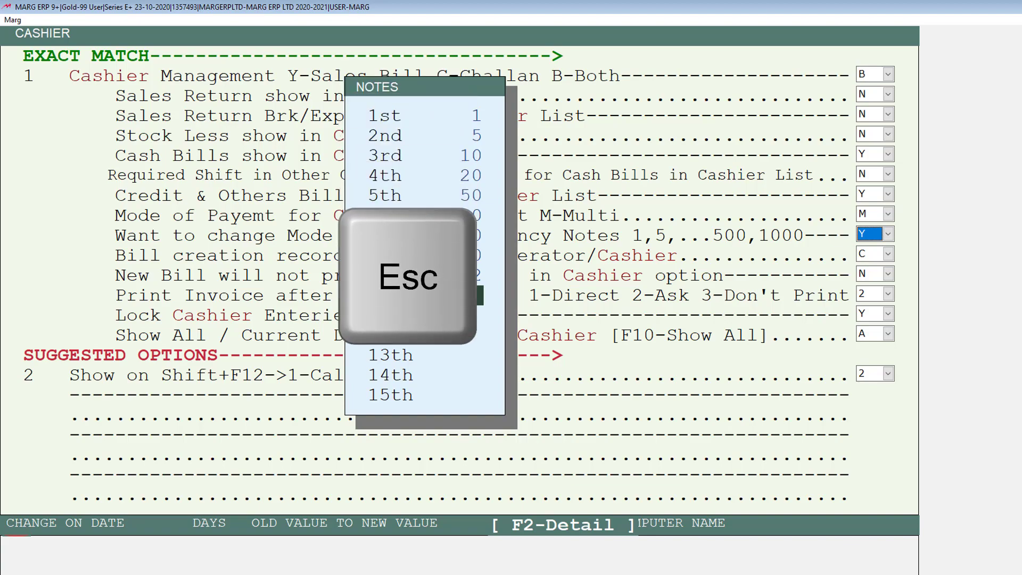
key(Escape)
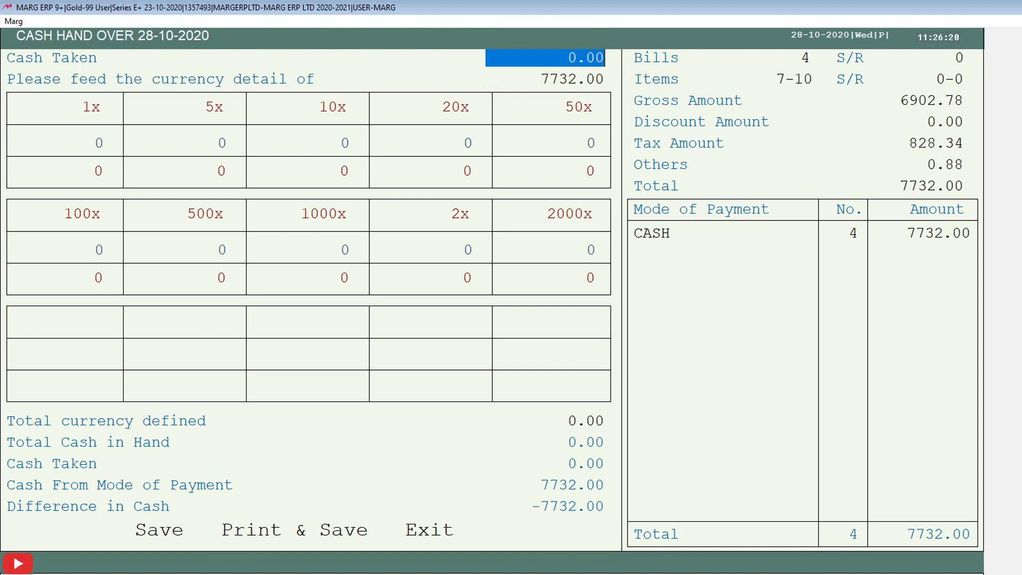
Fill in the cash hand over with 1000 taken and notes 2000x 2, 1000x 3, 500x 2, 100x 7, 10x 3, 2x 1, and close its report
text(1000.)
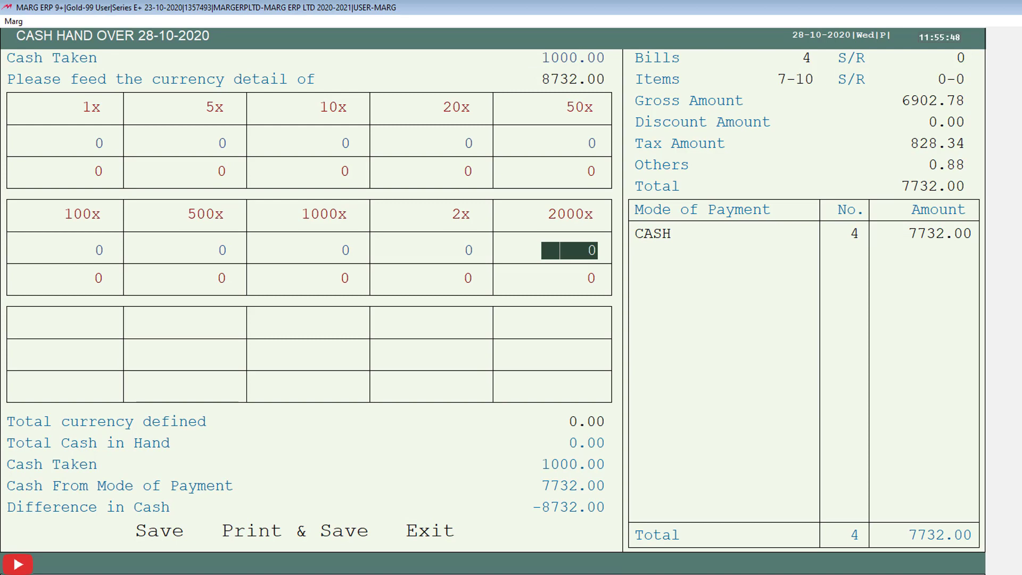
text(2)
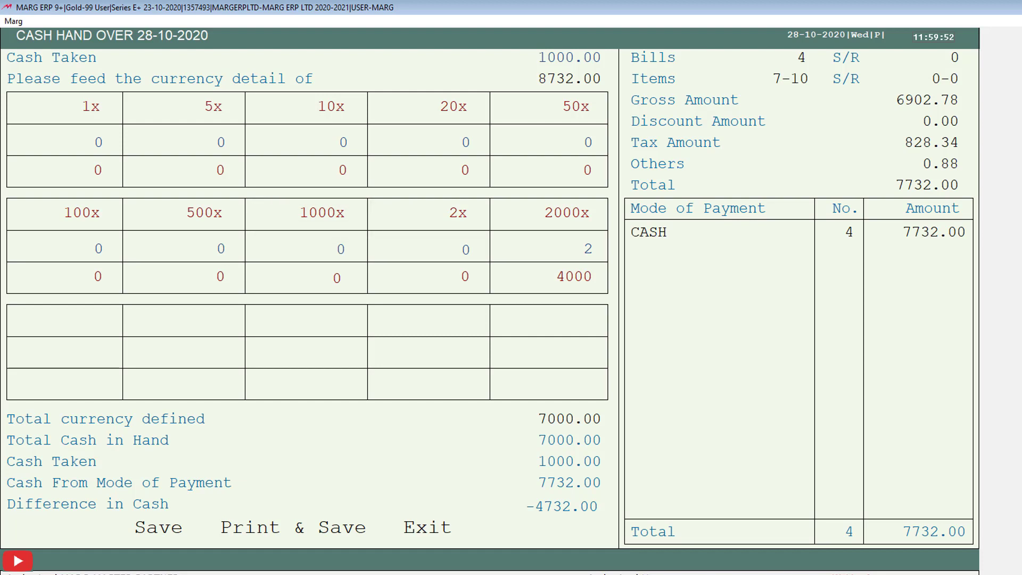
text(3)
key(Return)
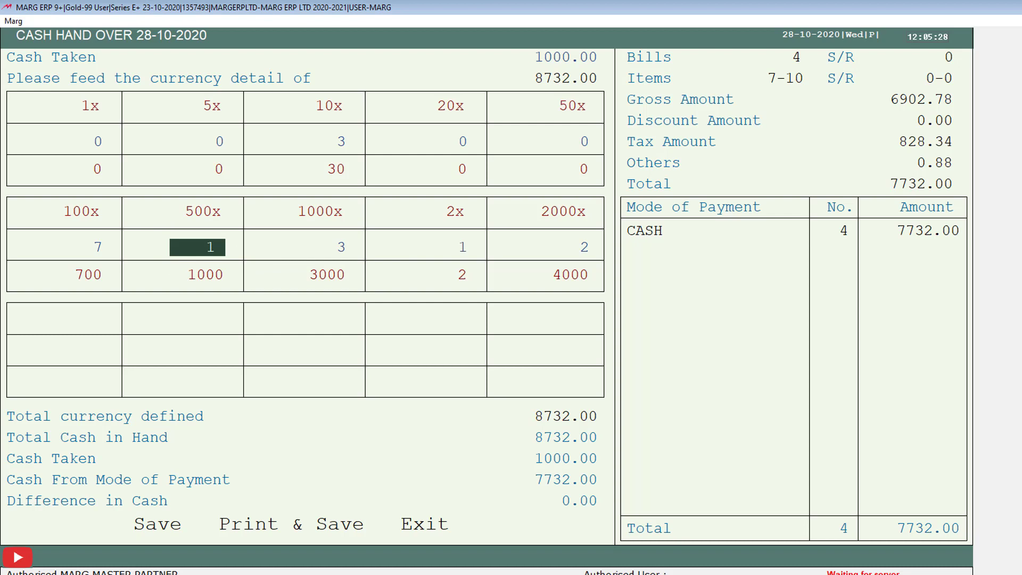
key(Return)
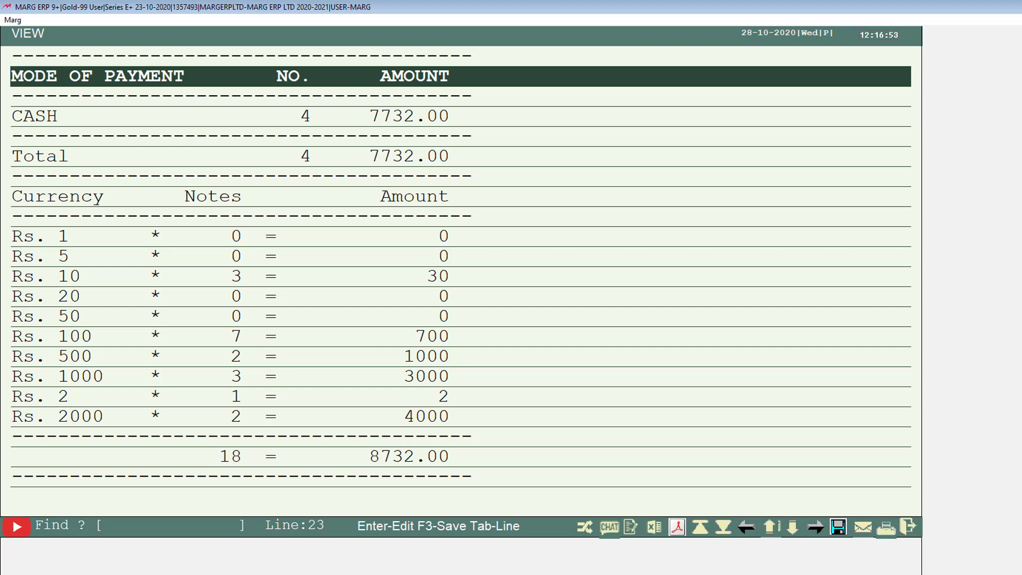
key(Escape)
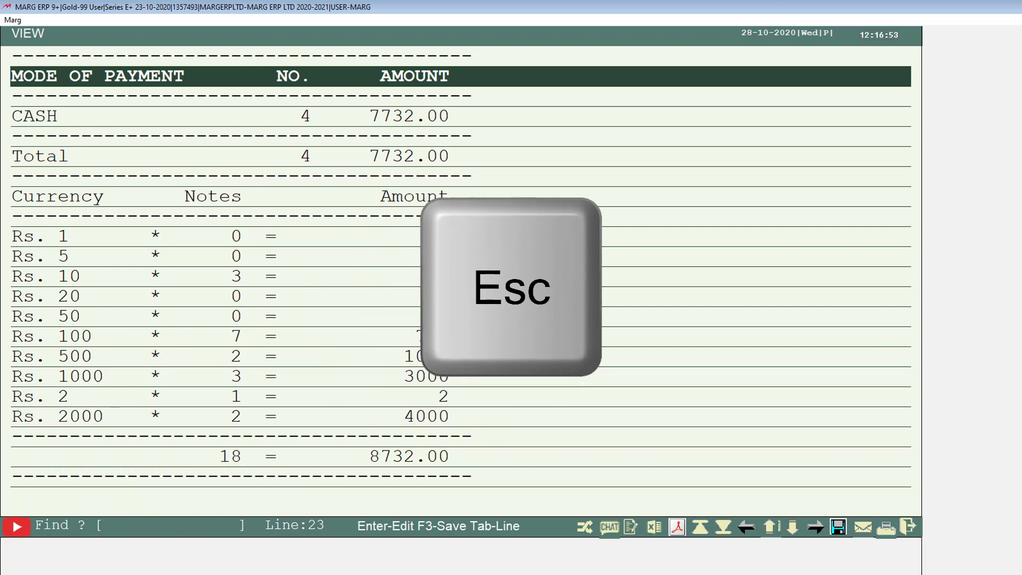